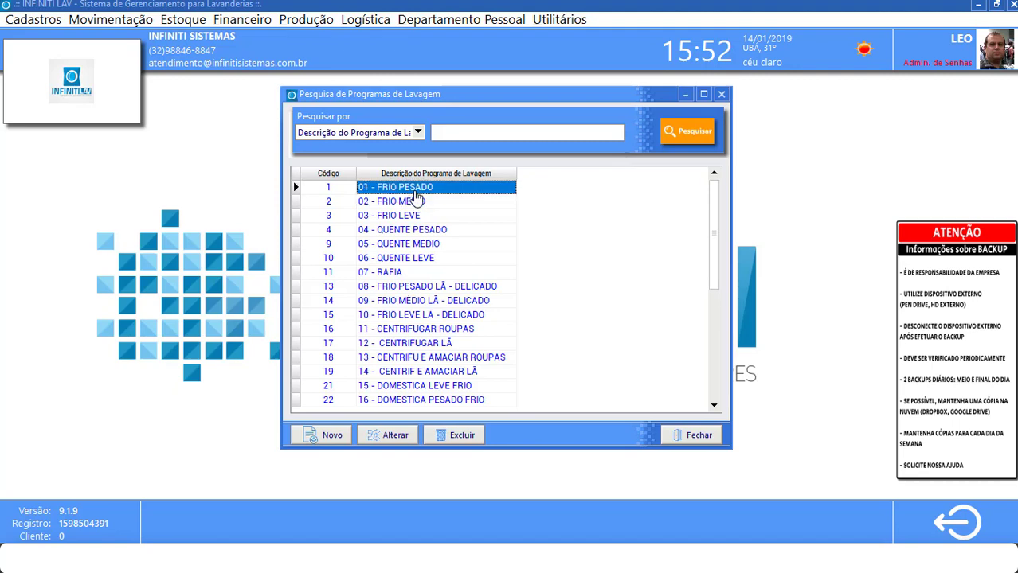
Open the 01 - FRIO PESADO wash program for editing and set its duration to 60 minutes.
{"action": "left_click", "coordinate": [395, 435]}
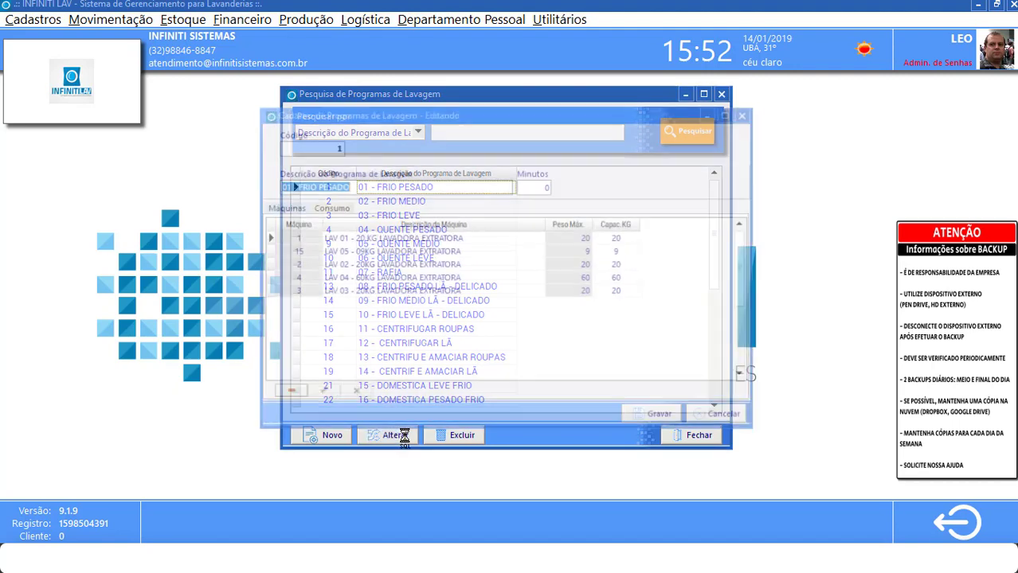
{"action": "left_click_drag", "start_coordinate": [370, 184], "coordinate": [275, 187]}
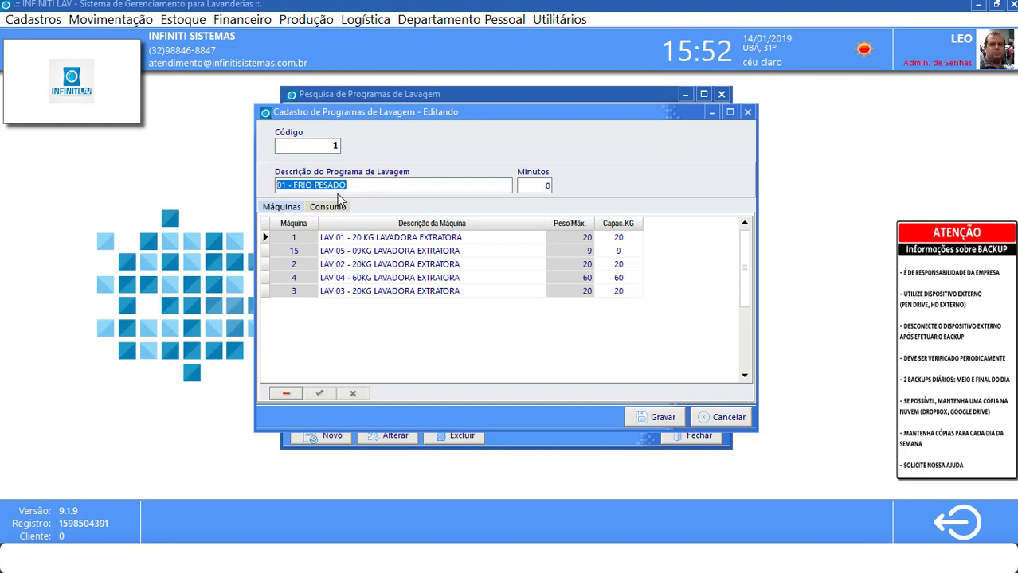
{"action": "left_click", "coordinate": [537, 184]}
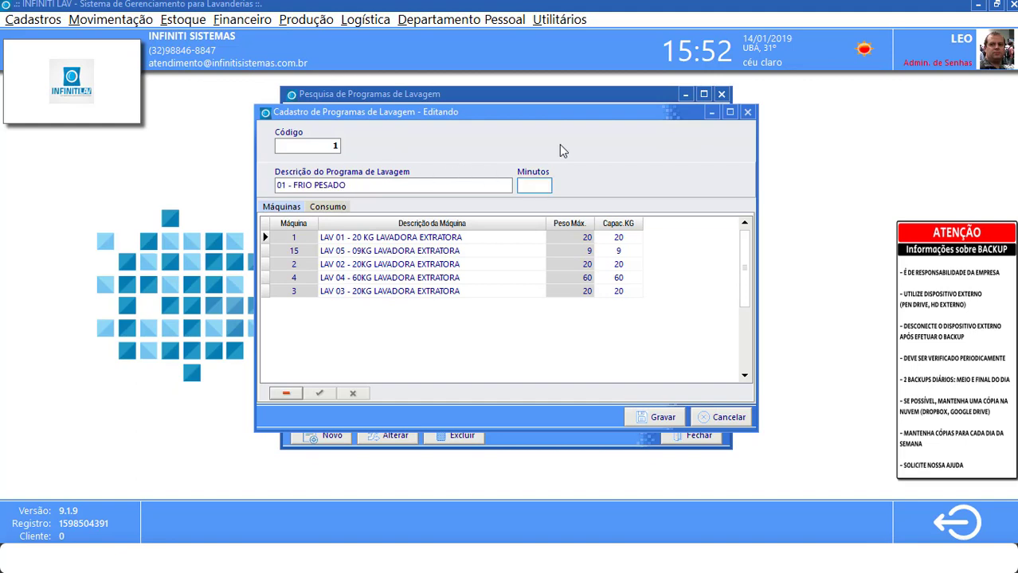
{"action": "type", "text": "60"}
{"action": "left_click", "coordinate": [445, 183]}
Examine the washing machines assigned to the 01 - FRIO PESADO program.
{"action": "left_click", "coordinate": [414, 264]}
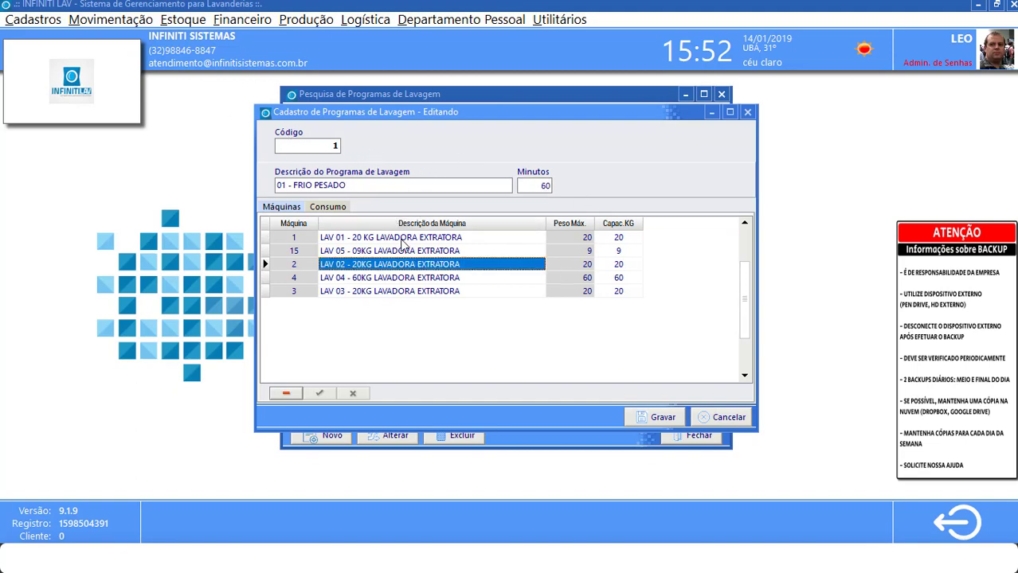
{"action": "left_click", "coordinate": [404, 239]}
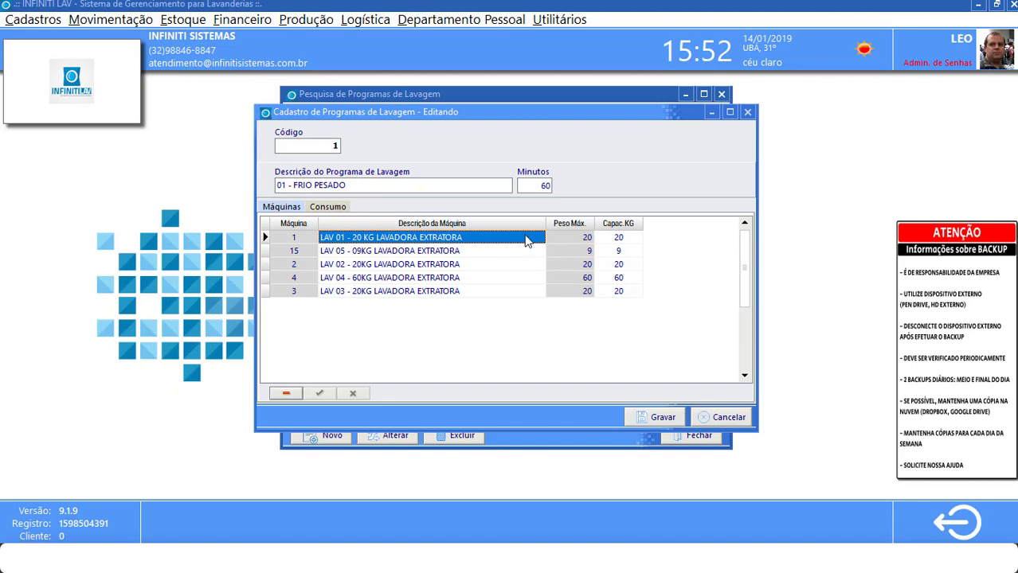
{"action": "left_click", "coordinate": [338, 243]}
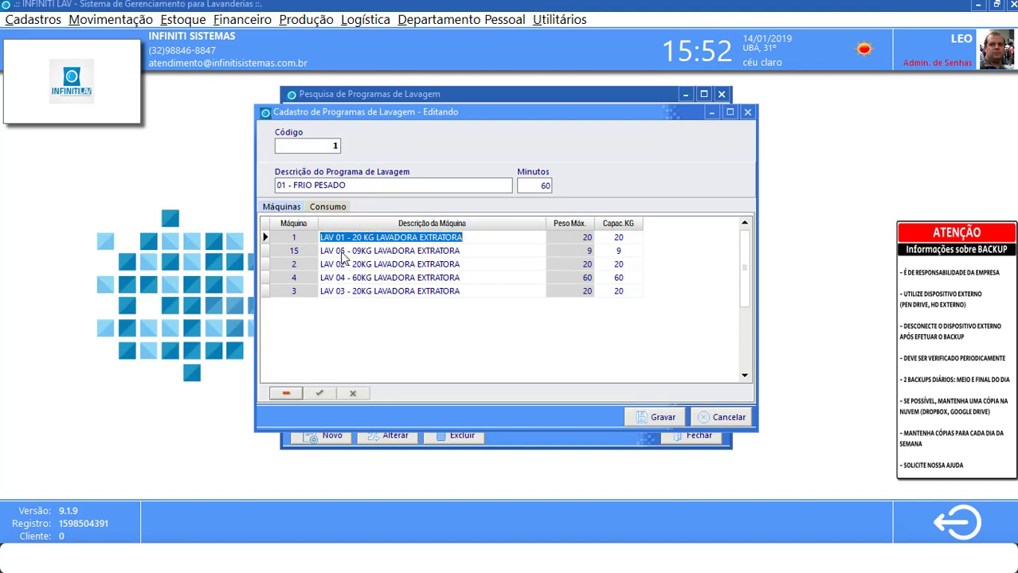
{"action": "key", "text": "Down"}
{"action": "key", "text": "Down"}
{"action": "key", "text": "Down"}
{"action": "key", "text": "Down"}
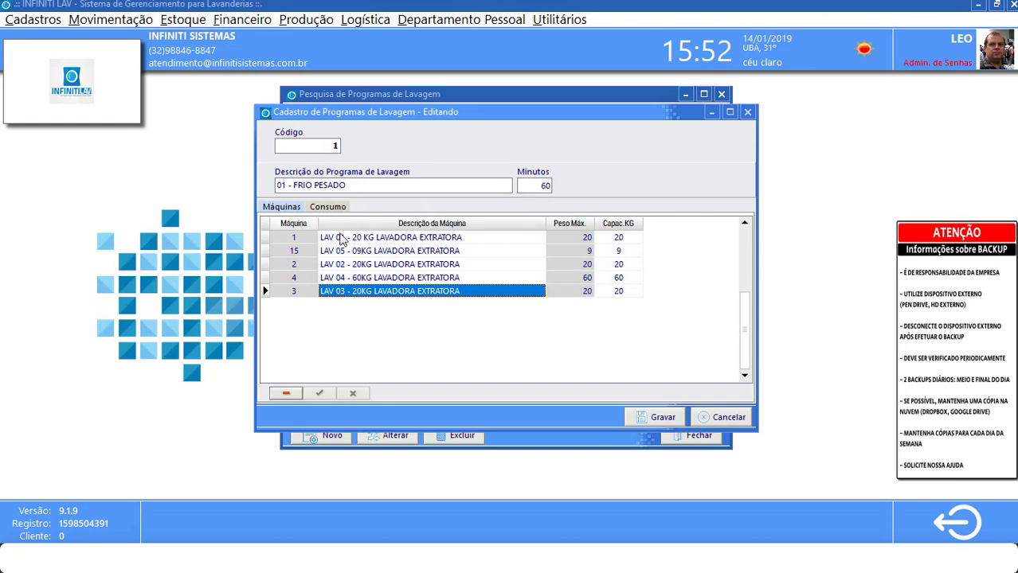
{"action": "left_click", "coordinate": [355, 264]}
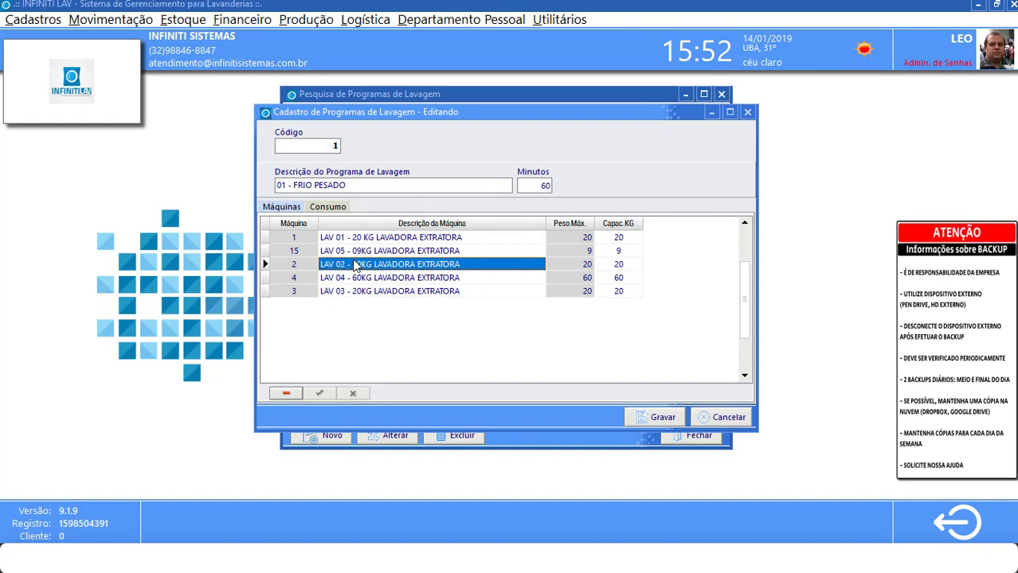
{"action": "left_click", "coordinate": [422, 238]}
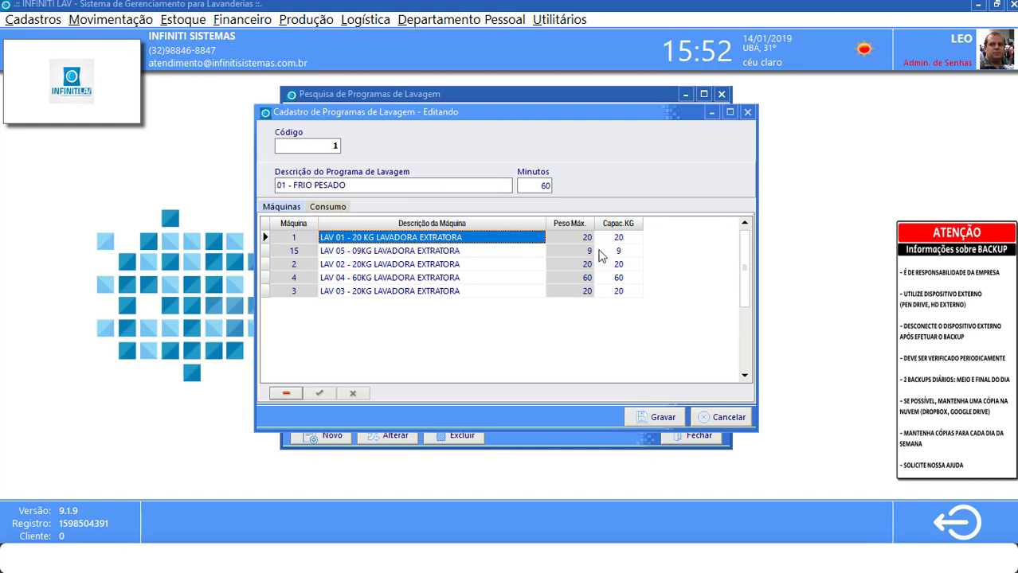
Review the maximum weight and capacity in kg of each machine assigned to the wash program.
{"action": "key", "text": "Tab"}
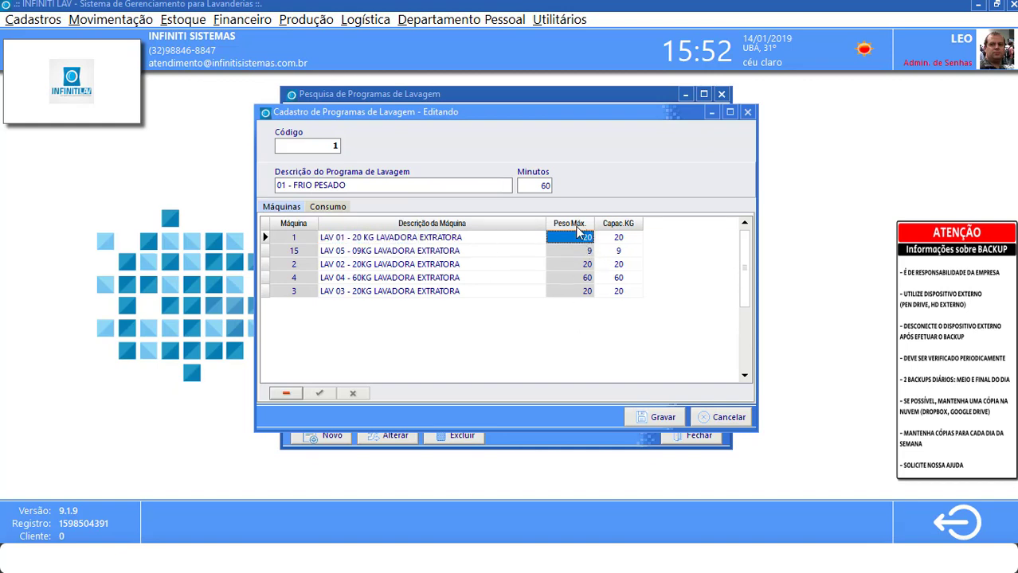
{"action": "left_click", "coordinate": [585, 265]}
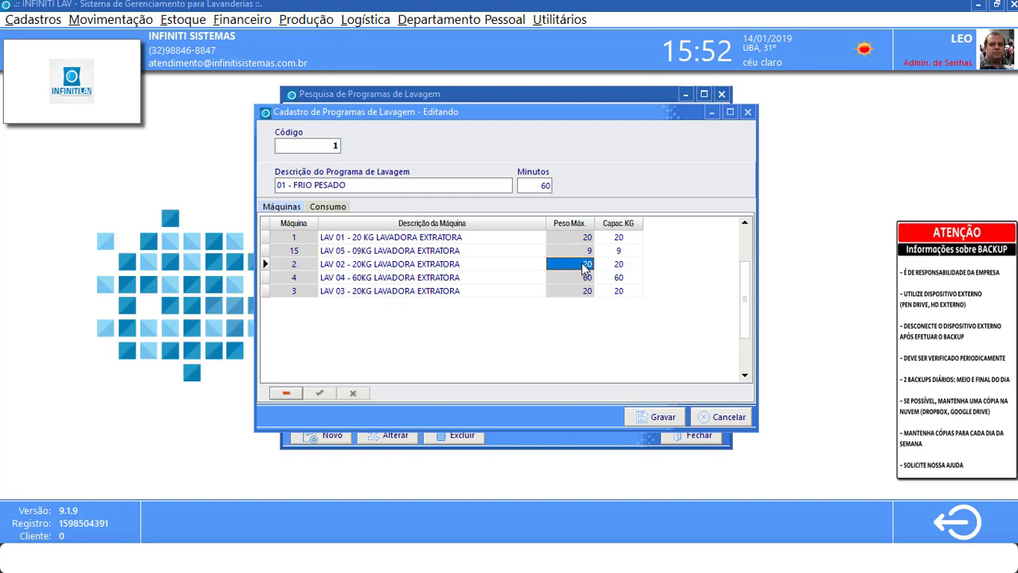
{"action": "left_click", "coordinate": [587, 251]}
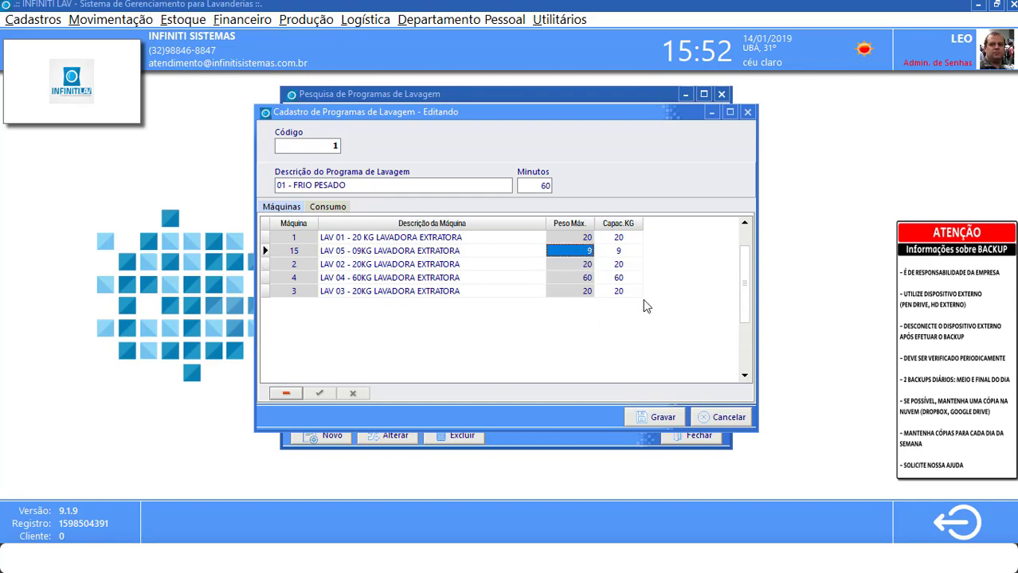
{"action": "left_click", "coordinate": [590, 241]}
{"action": "left_click", "coordinate": [625, 242]}
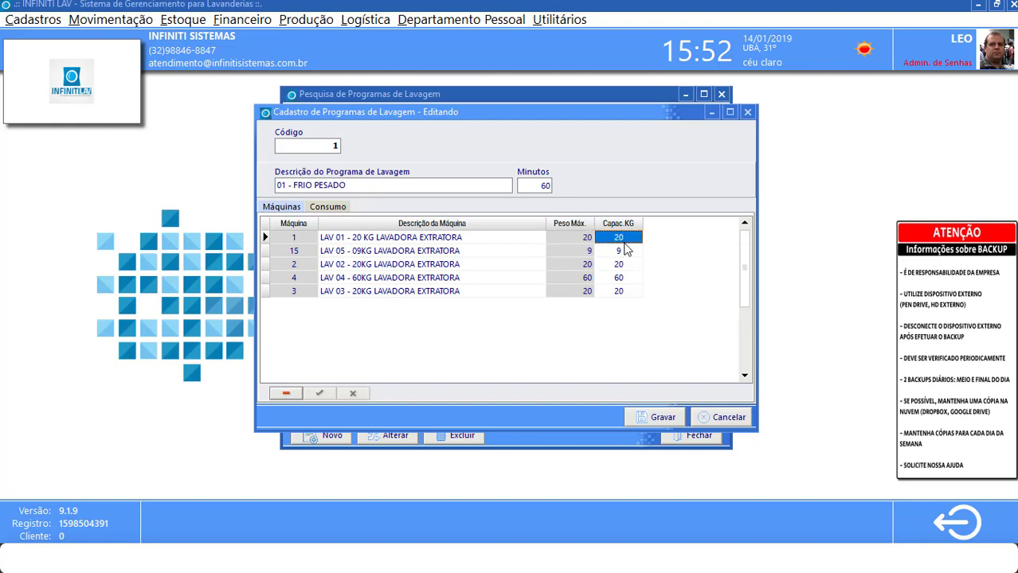
{"action": "left_click", "coordinate": [581, 240]}
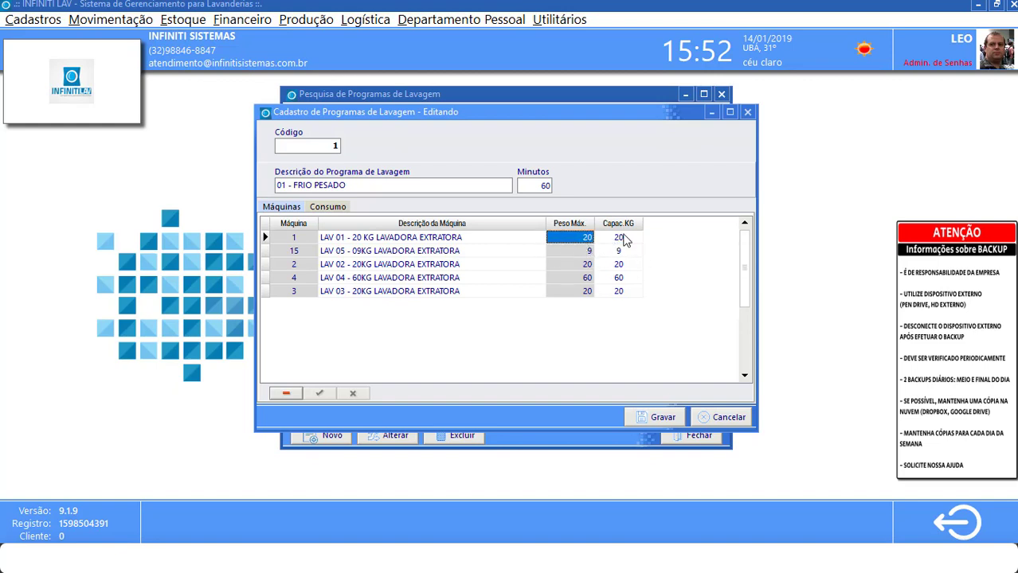
{"action": "left_click", "coordinate": [583, 248]}
{"action": "left_click", "coordinate": [587, 241]}
{"action": "left_click", "coordinate": [587, 251]}
{"action": "left_click", "coordinate": [588, 265]}
{"action": "left_click", "coordinate": [589, 278]}
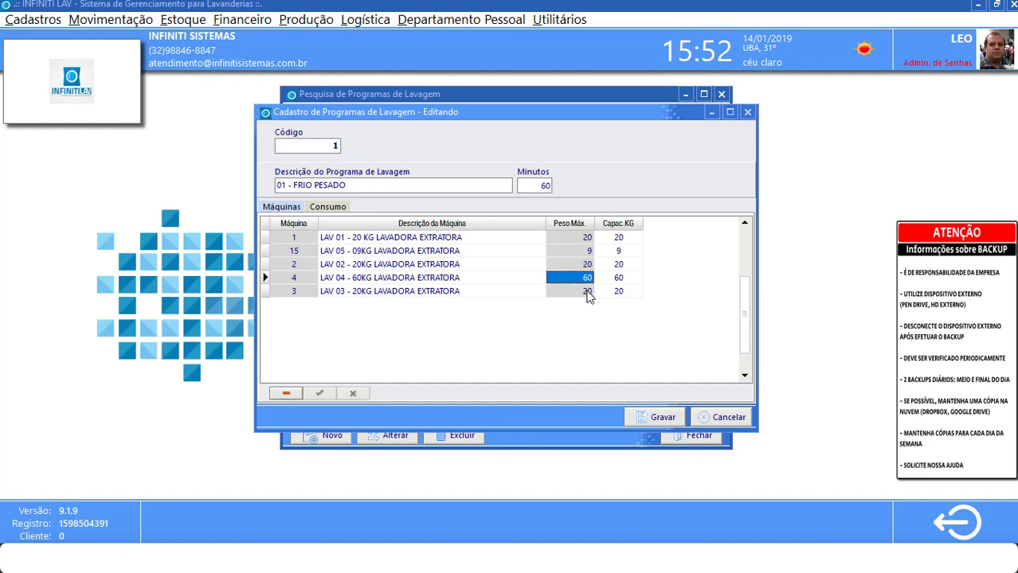
{"action": "left_click", "coordinate": [588, 291]}
{"action": "left_click", "coordinate": [588, 265]}
{"action": "left_click", "coordinate": [588, 251]}
{"action": "left_click", "coordinate": [591, 239]}
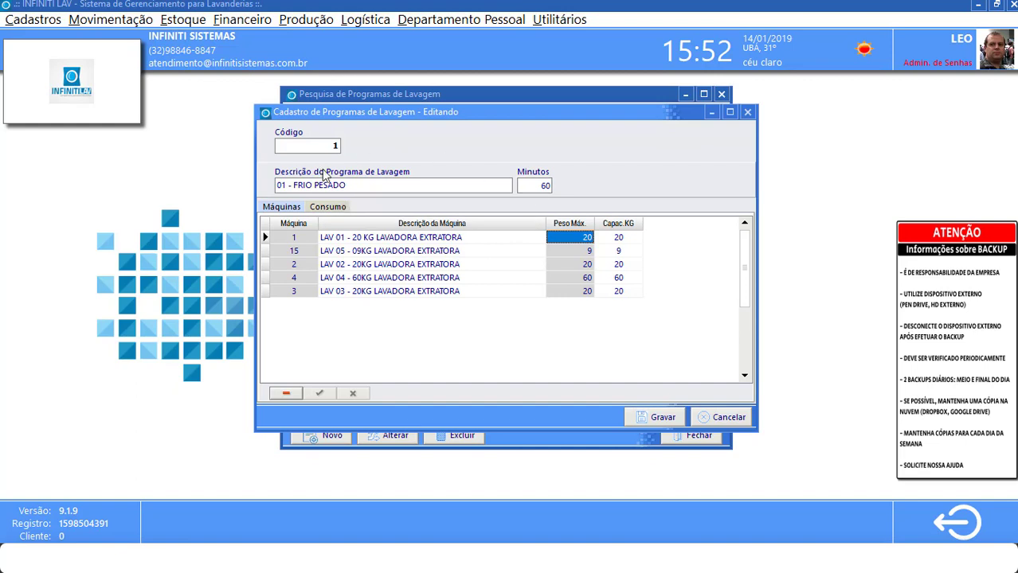
Review the products consumed by the 01 - FRIO PESADO program and their consumption amounts.
{"action": "left_click", "coordinate": [333, 210]}
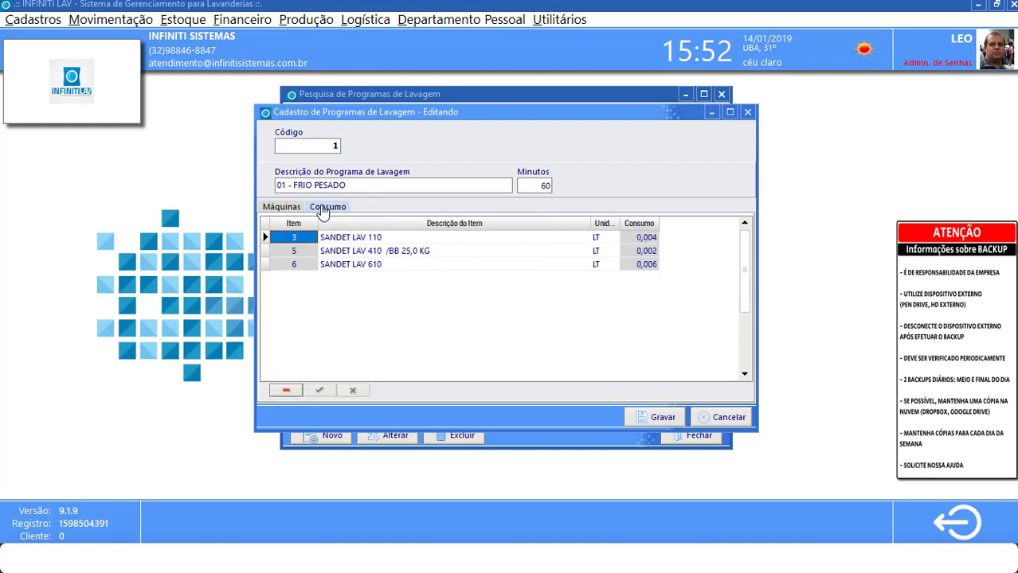
{"action": "left_click", "coordinate": [354, 251]}
{"action": "left_click", "coordinate": [357, 266]}
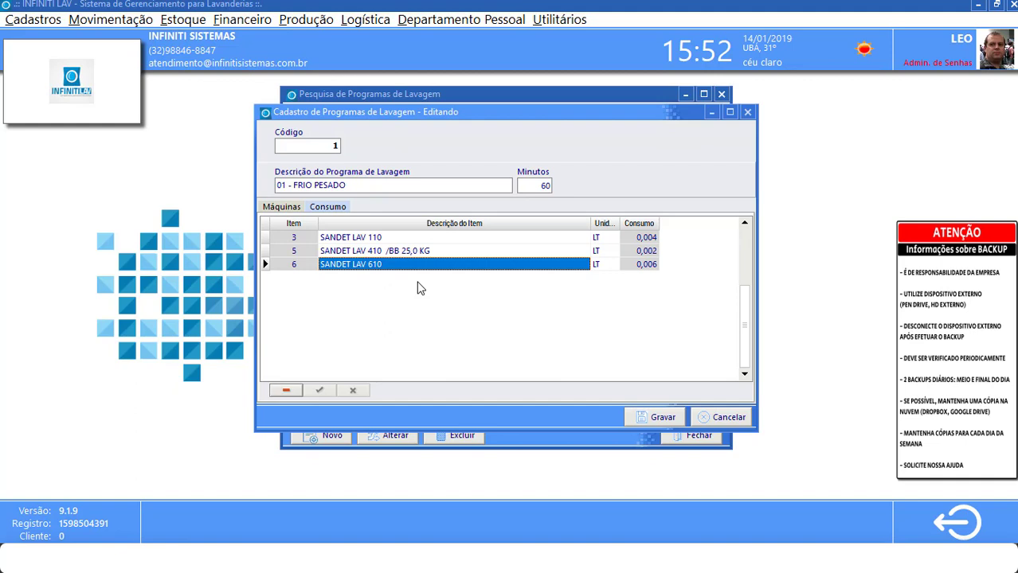
{"action": "left_click", "coordinate": [642, 250]}
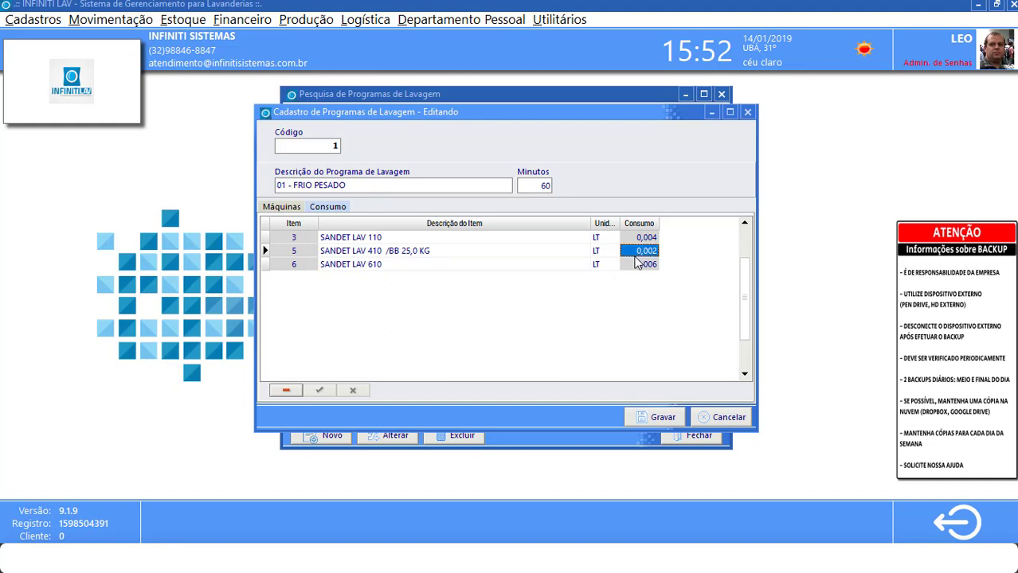
{"action": "key", "text": "Up"}
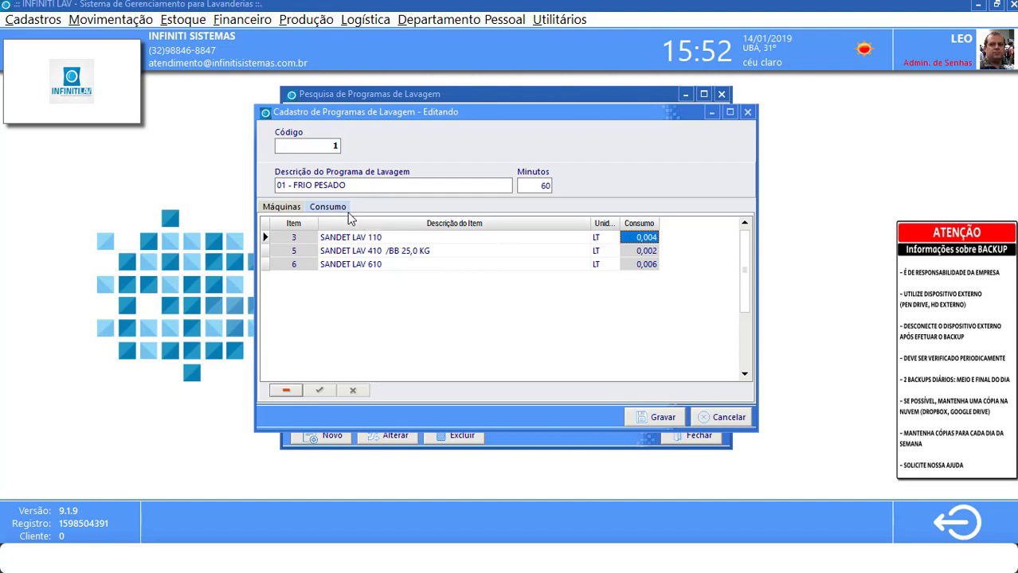
Save the 01 - FRIO PESADO wash program and close the wash program search.
{"action": "left_click", "coordinate": [285, 208]}
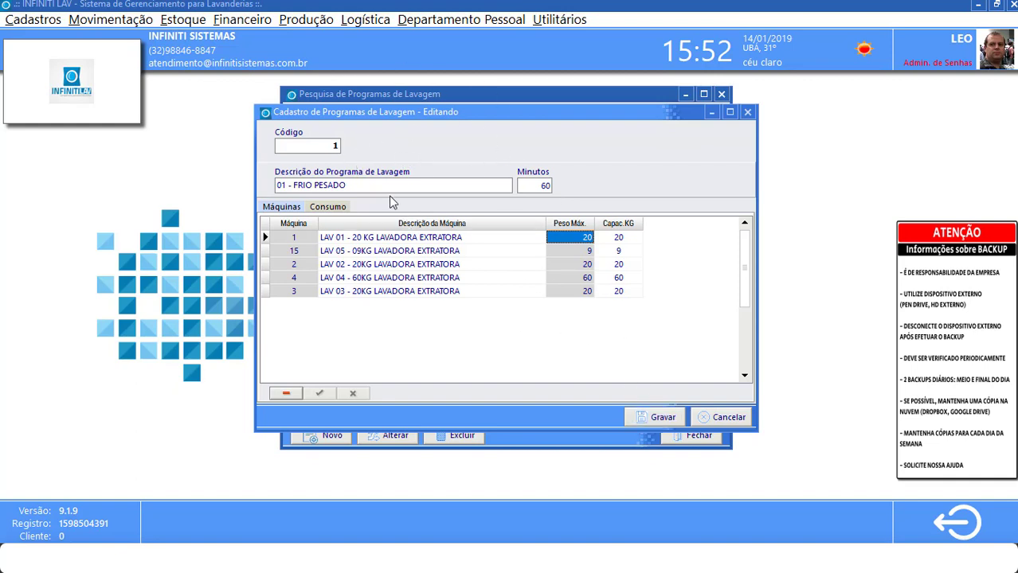
{"action": "left_click", "coordinate": [661, 417]}
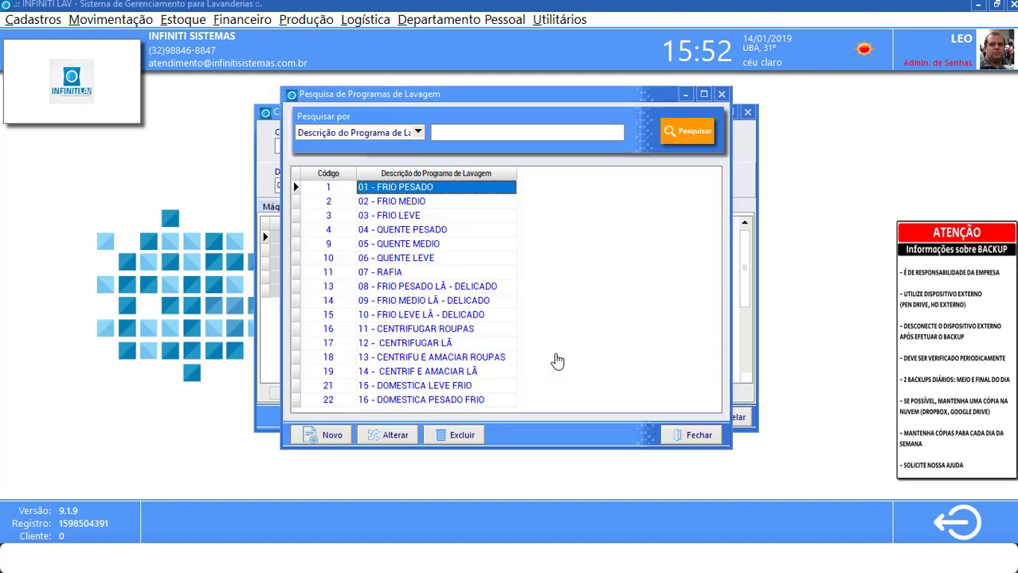
{"action": "left_click", "coordinate": [413, 231]}
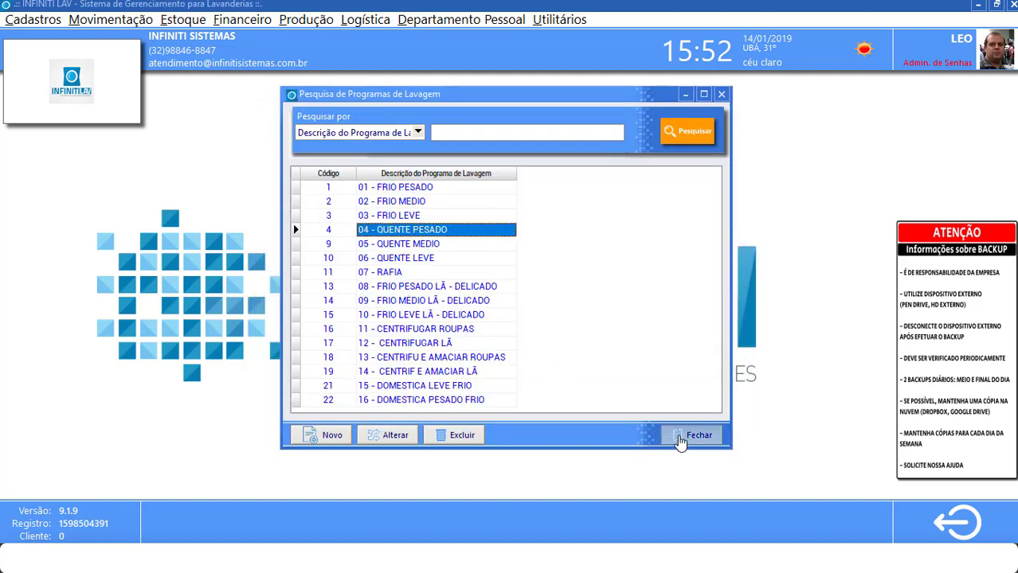
{"action": "left_click", "coordinate": [681, 435]}
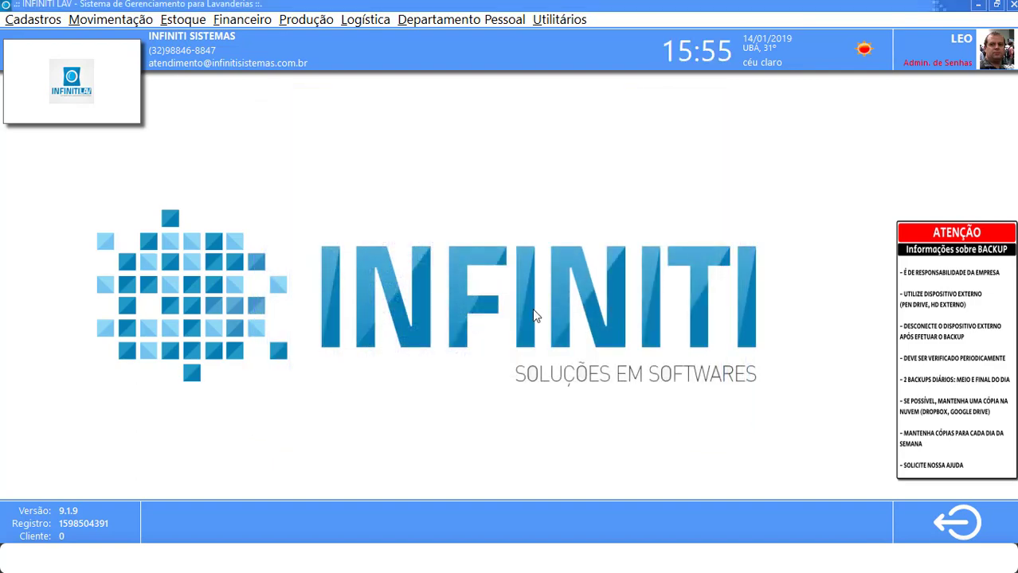
Open the daily production control, list the records from 01/01/2019 to 31/01/2019 and maximize the window.
{"action": "left_click", "coordinate": [315, 21]}
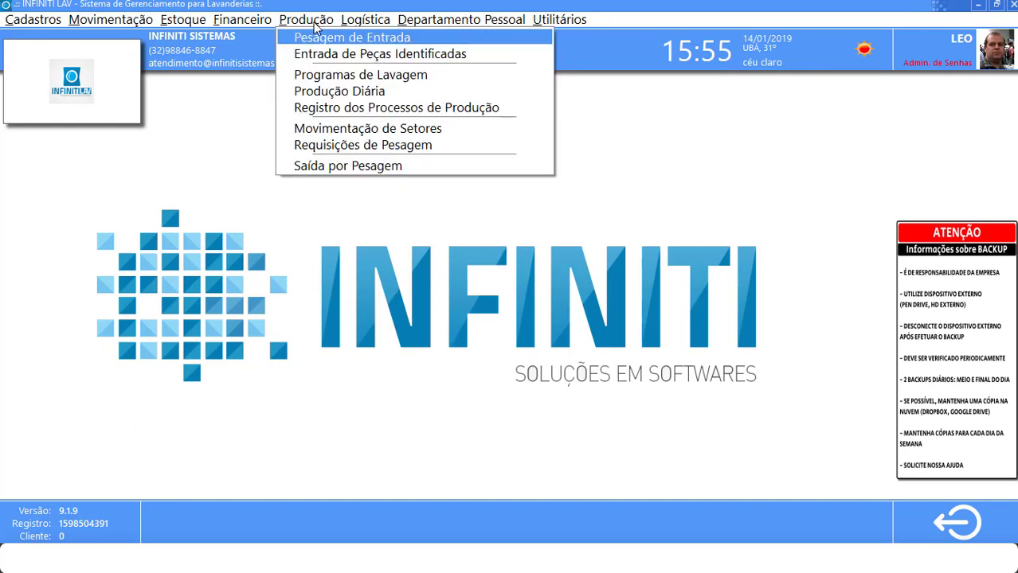
{"action": "left_click", "coordinate": [354, 94]}
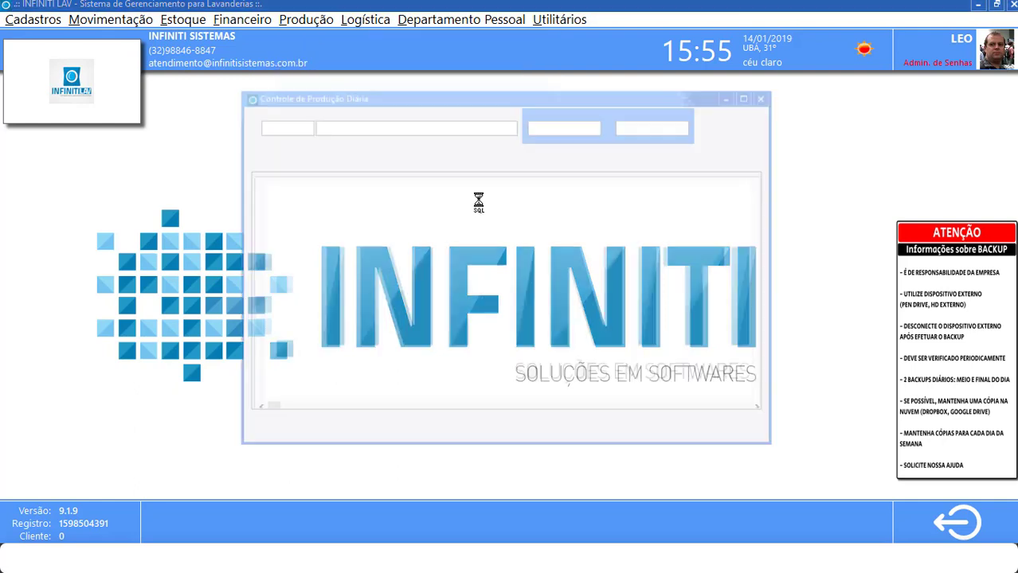
{"action": "left_click", "coordinate": [552, 126]}
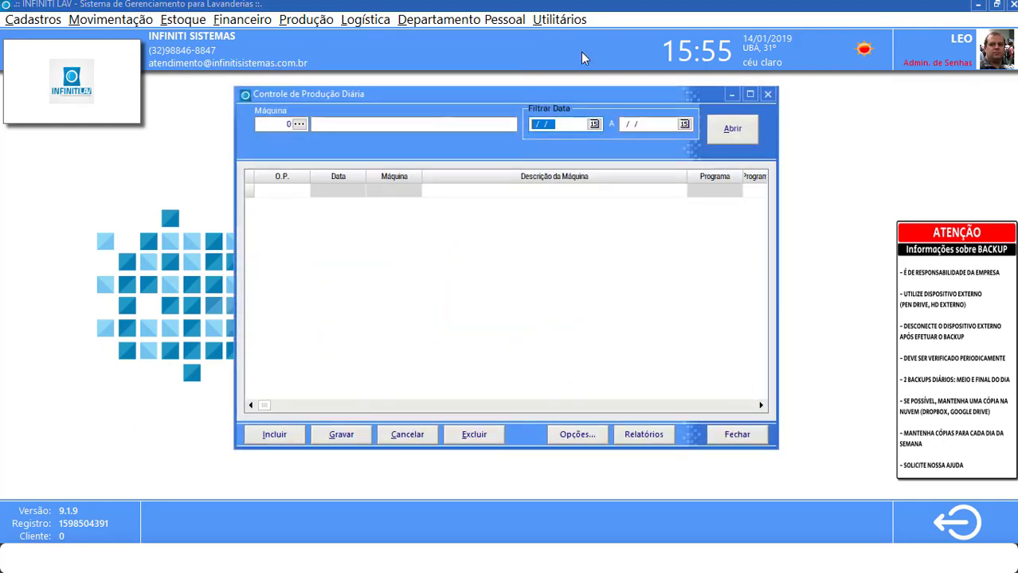
{"action": "type", "text": "01012019"}
{"action": "key", "text": "Tab"}
{"action": "type", "text": "31/01/2"}
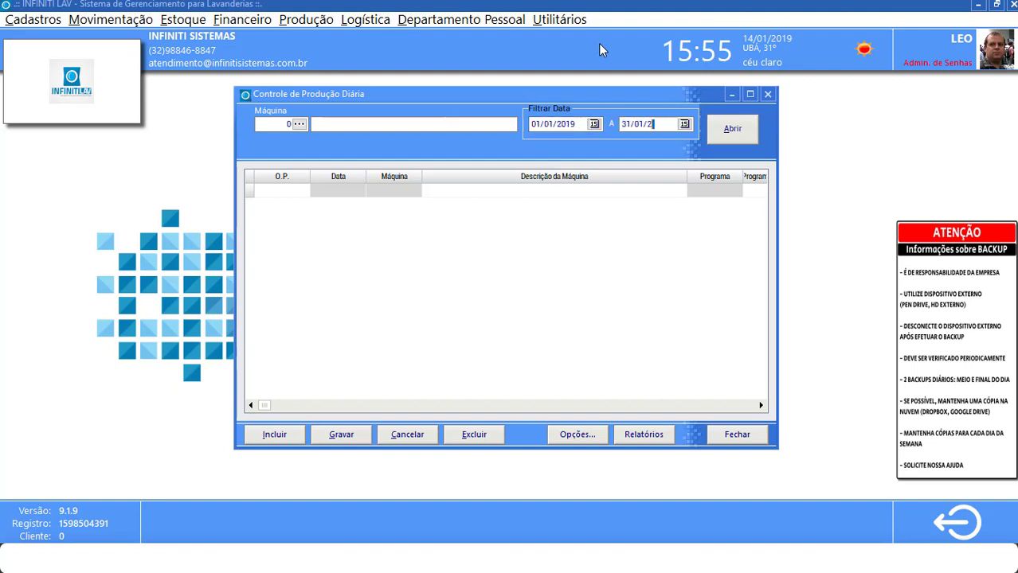
{"action": "type", "text": "019"}
{"action": "left_click", "coordinate": [734, 134]}
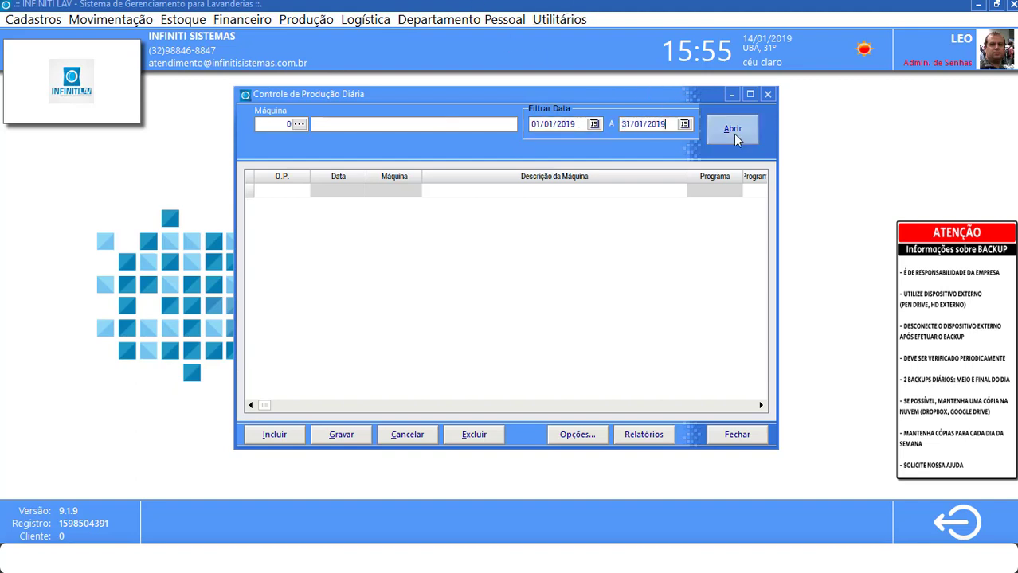
{"action": "left_click", "coordinate": [750, 94]}
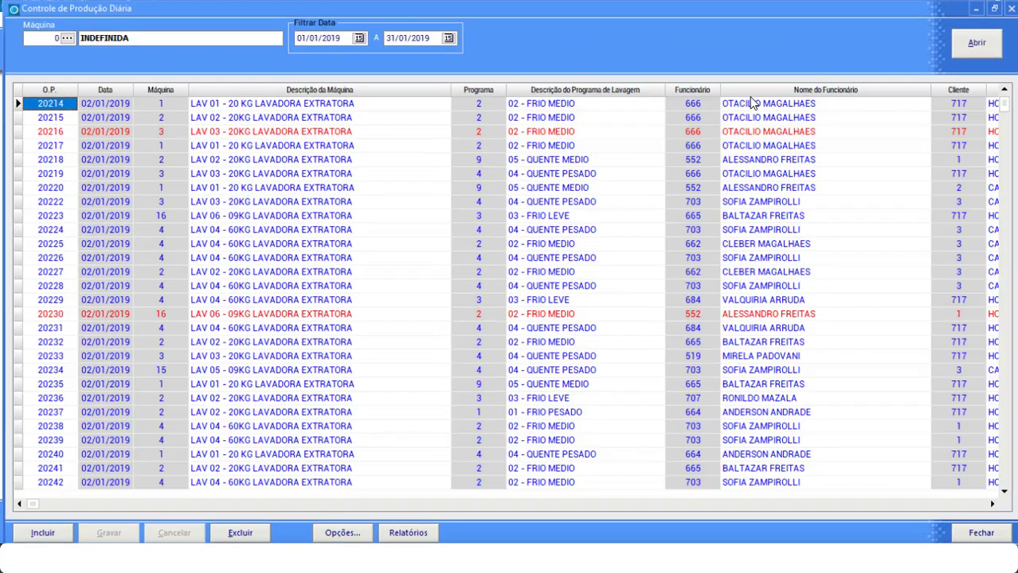
Examine the production order, date, machine and wash program columns of the first daily production records.
{"action": "left_click", "coordinate": [167, 130]}
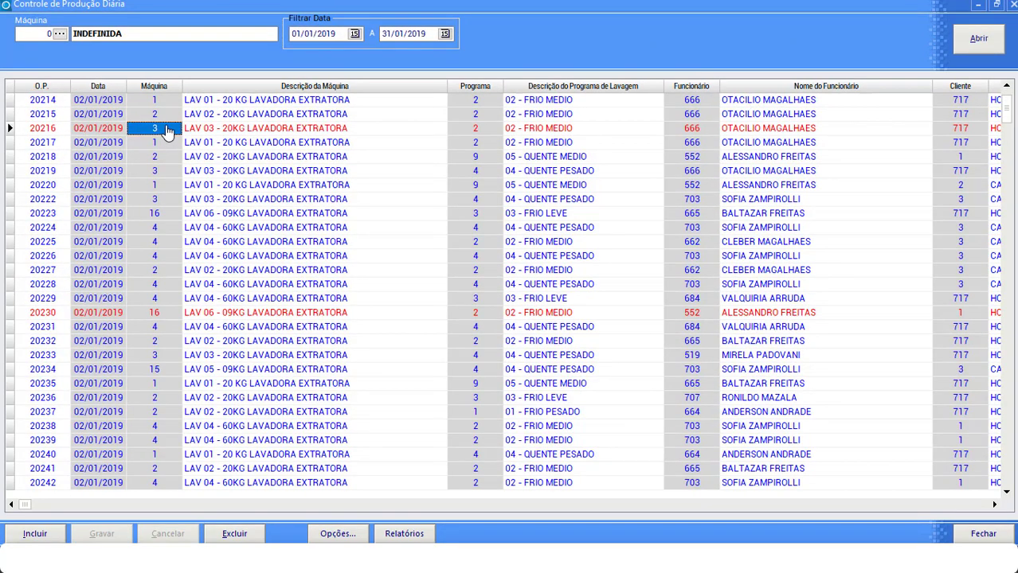
{"action": "key", "text": "Up"}
{"action": "key", "text": "Up"}
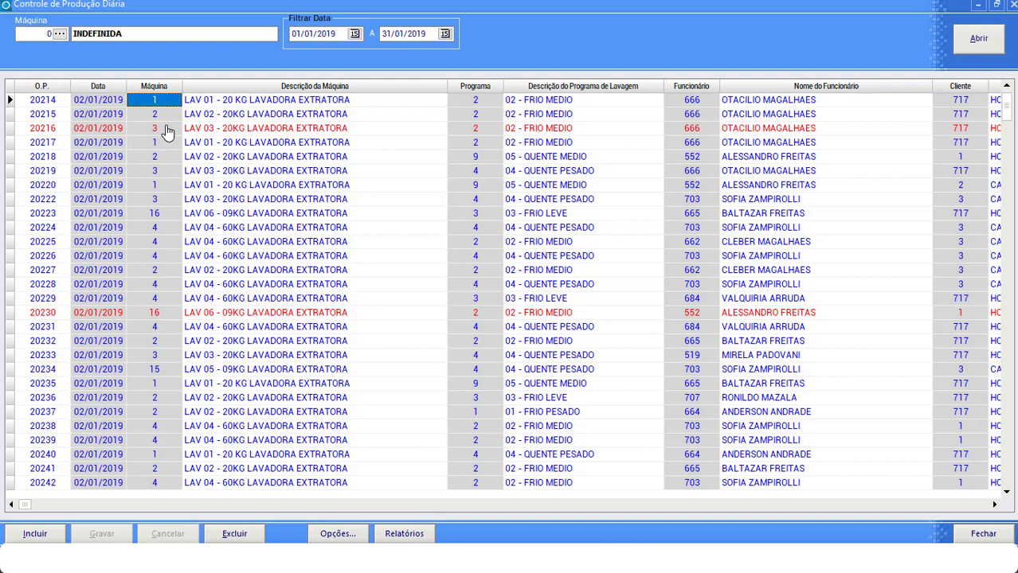
{"action": "key", "text": "Right"}
{"action": "key", "text": "Left"}
{"action": "key", "text": "Left"}
{"action": "key", "text": "Left"}
{"action": "key", "text": "Right"}
{"action": "key", "text": "Right"}
{"action": "key", "text": "Right"}
{"action": "key", "text": "Right"}
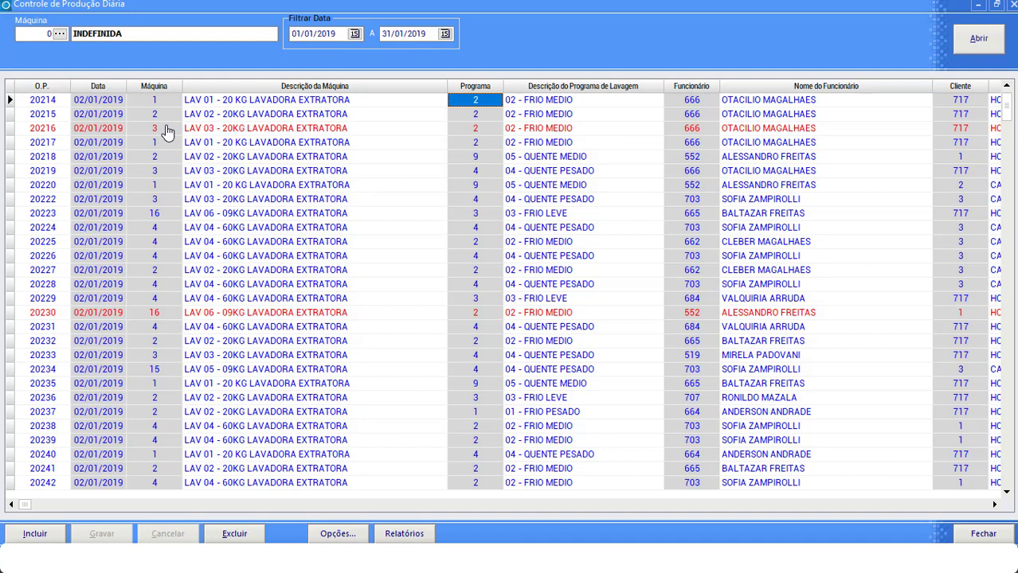
{"action": "key", "text": "Down"}
{"action": "key", "text": "Down"}
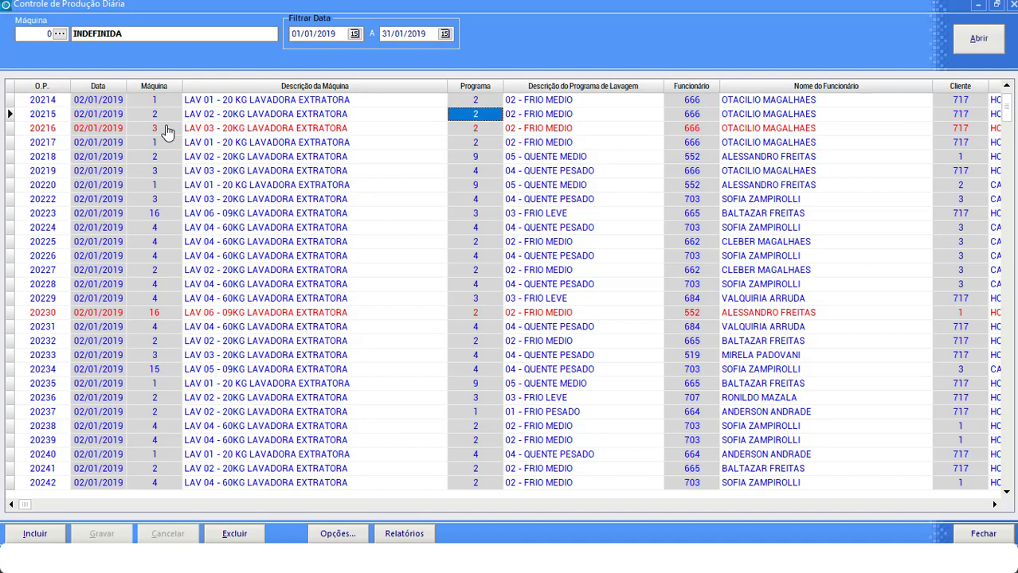
{"action": "key", "text": "Up"}
{"action": "key", "text": "Up"}
{"action": "key", "text": "Left"}
{"action": "key", "text": "Left"}
{"action": "key", "text": "Left"}
{"action": "key", "text": "Left"}
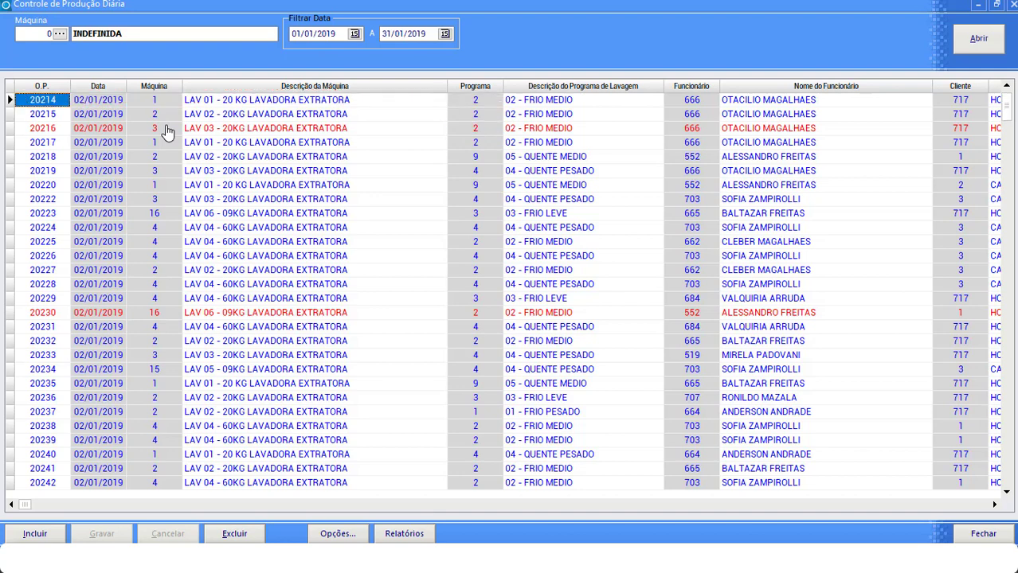
Examine the date, machine number and machine description of the first production record.
{"action": "key", "text": "Right"}
{"action": "key", "text": "Right"}
{"action": "key", "text": "Left"}
{"action": "key", "text": "Left"}
{"action": "key", "text": "Right"}
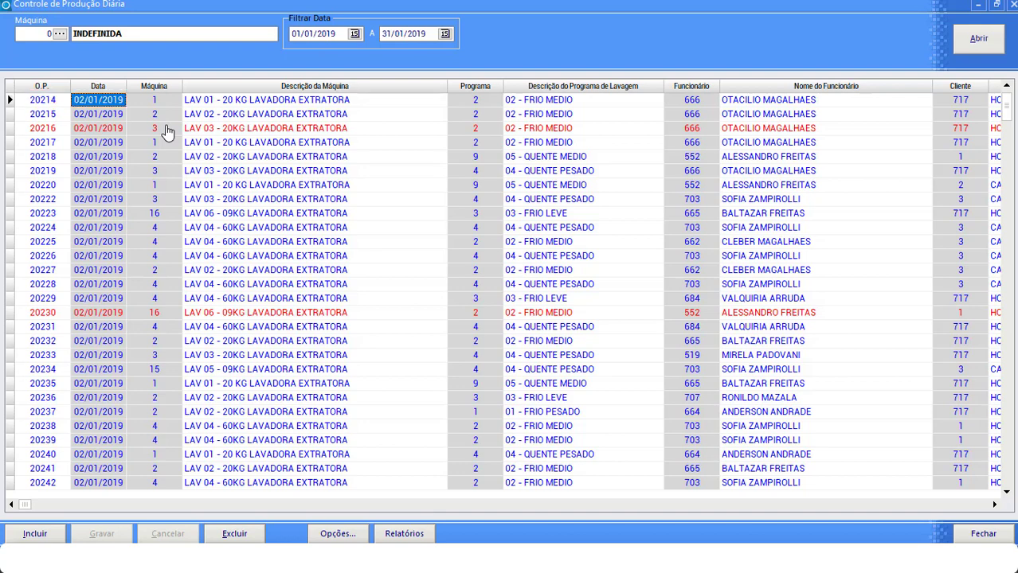
{"action": "key", "text": "Right"}
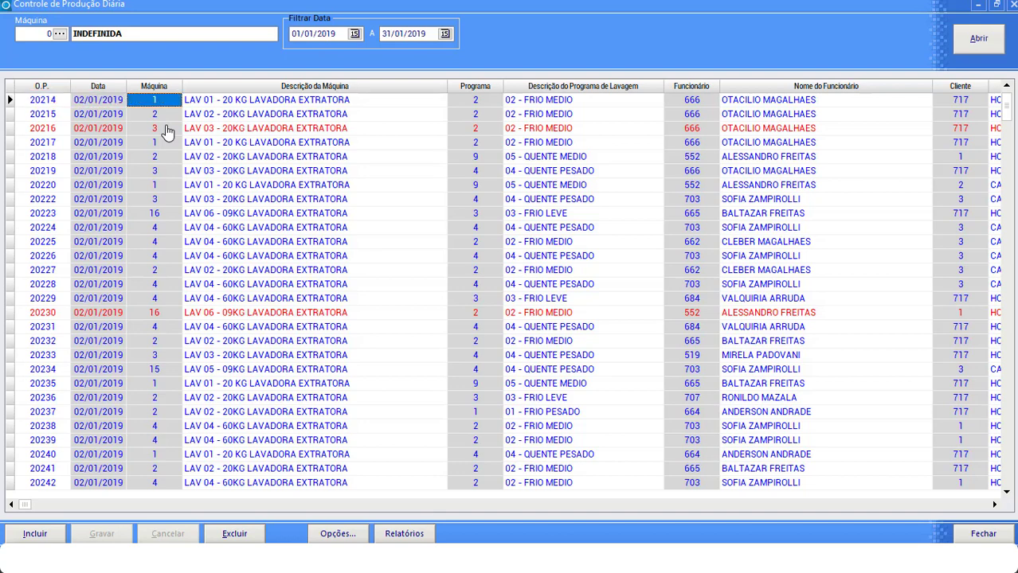
{"action": "key", "text": "Right"}
{"action": "key", "text": "Left"}
{"action": "key", "text": "Right"}
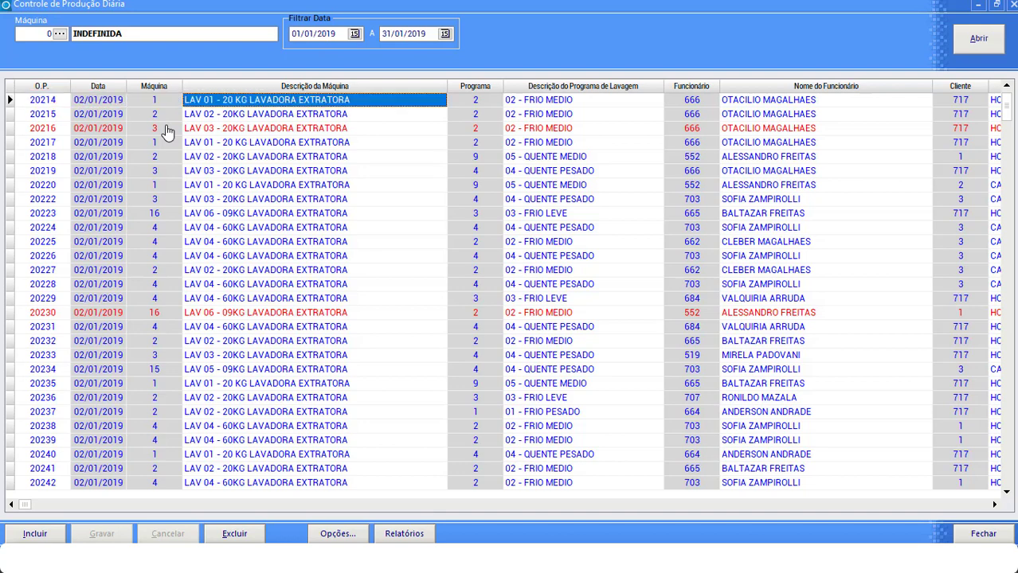
Review the wash program, employee and client columns of the first production record.
{"action": "key", "text": "Right"}
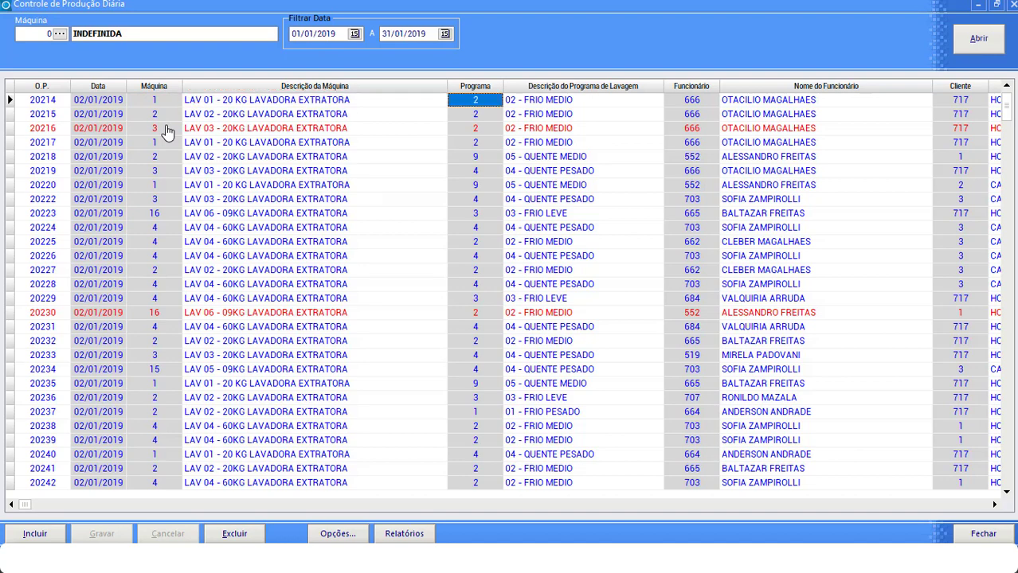
{"action": "key", "text": "Right"}
{"action": "key", "text": "Left"}
{"action": "key", "text": "Right"}
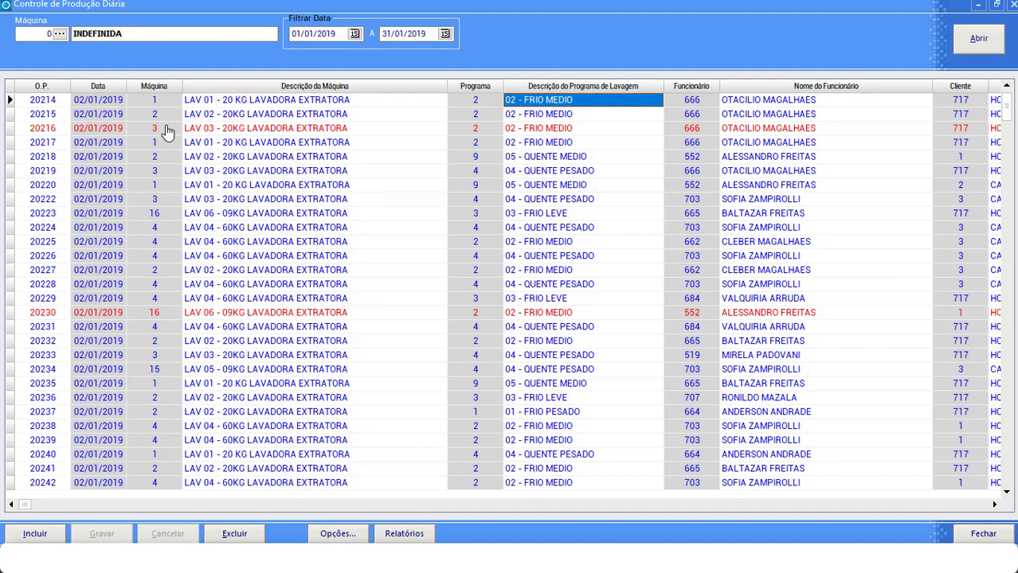
{"action": "key", "text": "Right"}
{"action": "key", "text": "Right"}
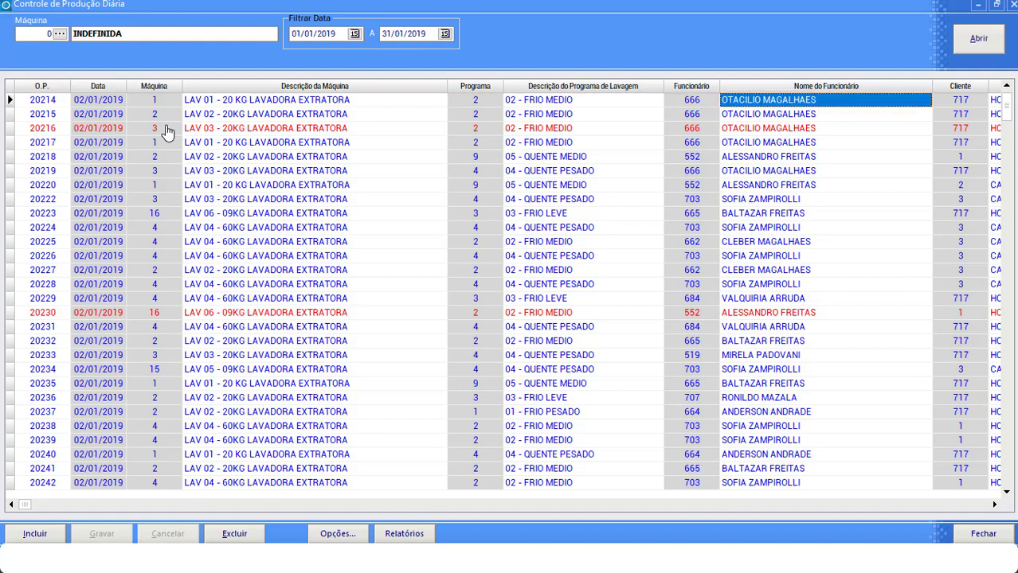
{"action": "key", "text": "Right"}
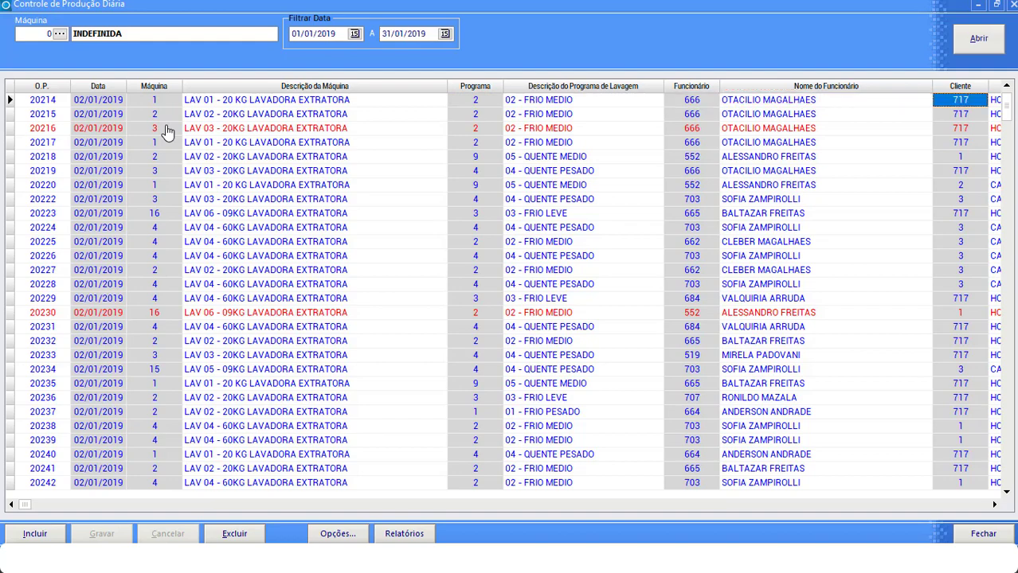
{"action": "key", "text": "Right"}
{"action": "key", "text": "Left"}
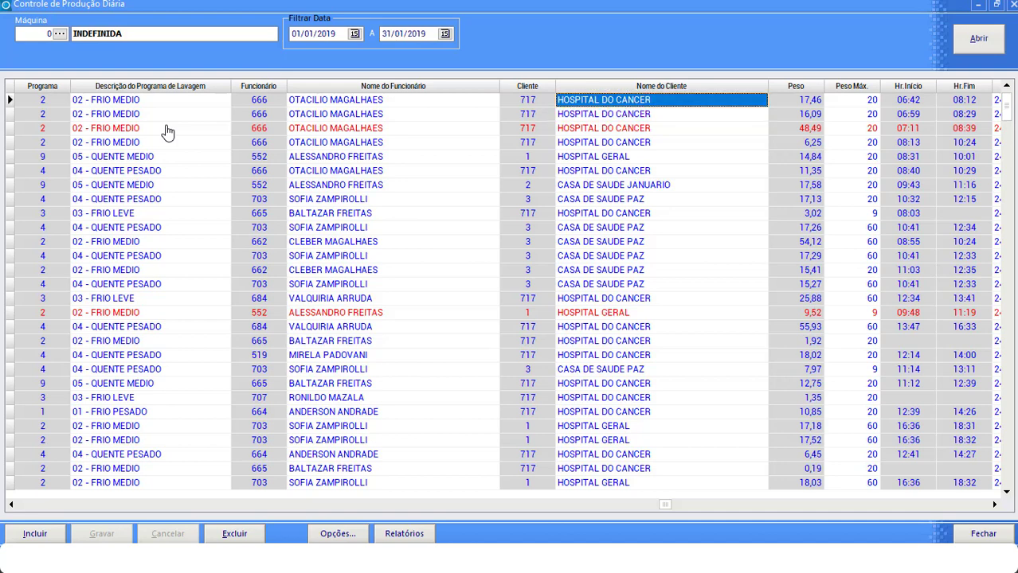
Compare the washed weight with the machine's maximum weight in the first two production records.
{"action": "key", "text": "Tab"}
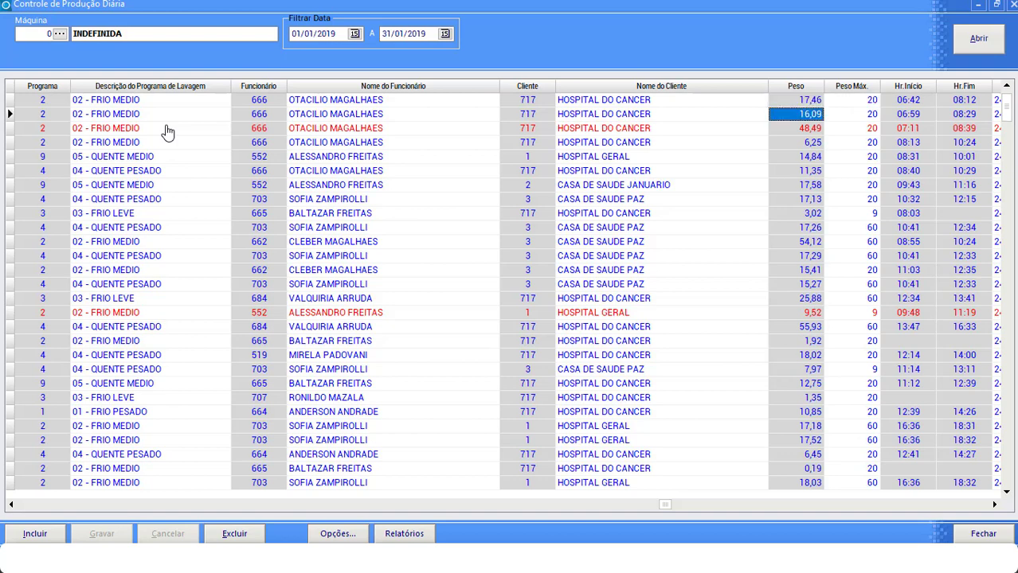
{"action": "key", "text": "Tab"}
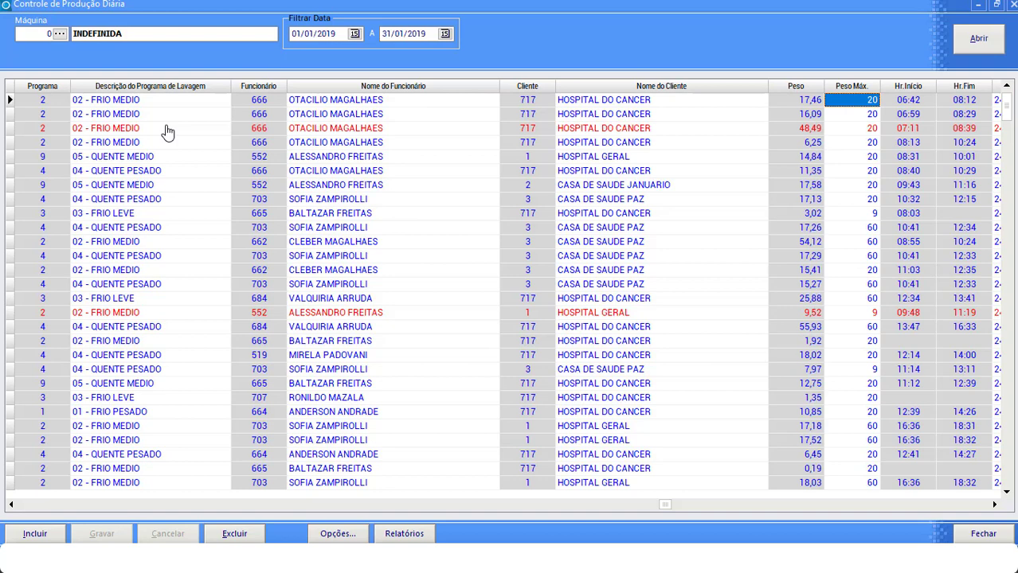
{"action": "key", "text": "shift+Tab"}
{"action": "key", "text": "Down"}
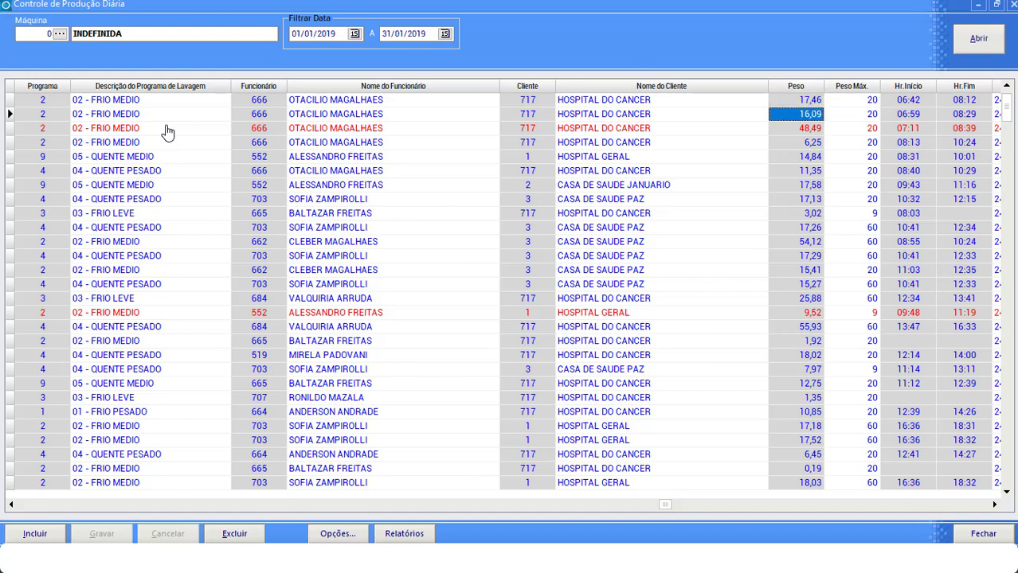
{"action": "key", "text": "Up"}
{"action": "key", "text": "Left"}
{"action": "key", "text": "Left"}
{"action": "key", "text": "Right"}
{"action": "key", "text": "Right"}
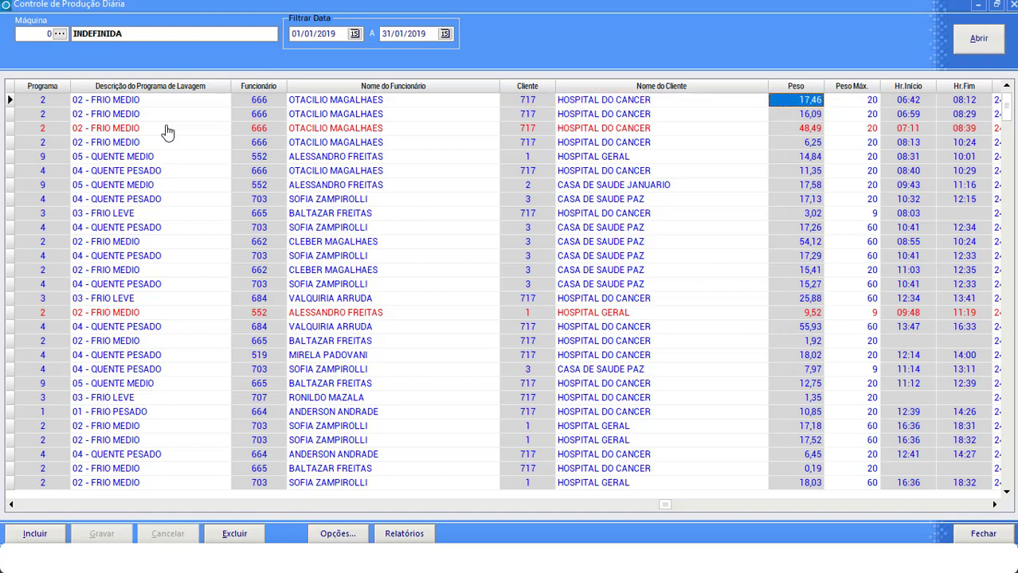
{"action": "key", "text": "Tab"}
{"action": "key", "text": "shift+Tab"}
Compare the weight with the maximum weight in the third production record, highlighted in red, and check it against the record above.
{"action": "key", "text": "Down"}
{"action": "key", "text": "Down"}
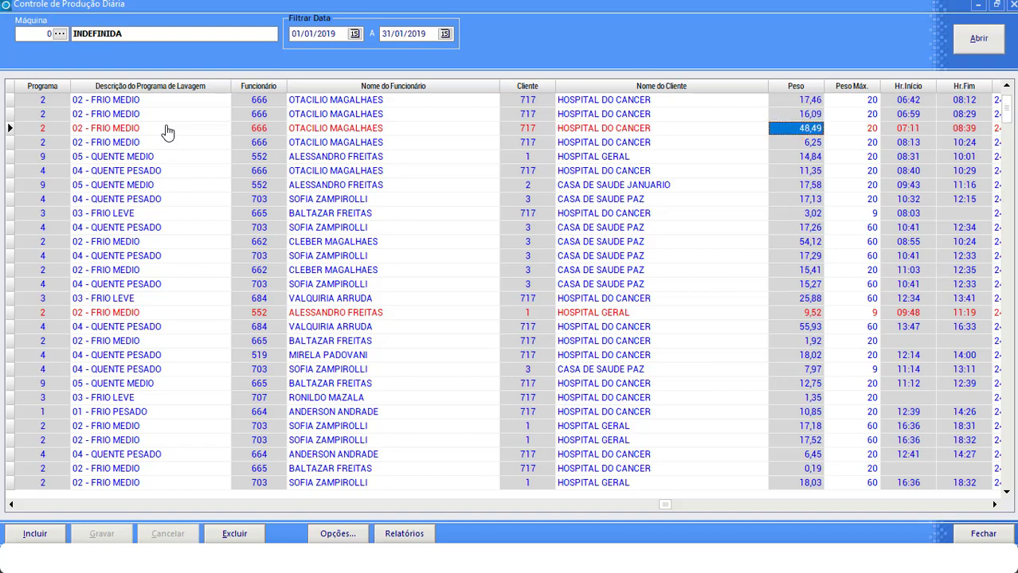
{"action": "key", "text": "Left"}
{"action": "key", "text": "Left"}
{"action": "key", "text": "Right"}
{"action": "key", "text": "Right"}
{"action": "key", "text": "Right"}
{"action": "key", "text": "Left"}
{"action": "key", "text": "Left"}
{"action": "key", "text": "Right"}
{"action": "key", "text": "Left"}
{"action": "key", "text": "Right"}
{"action": "key", "text": "Right"}
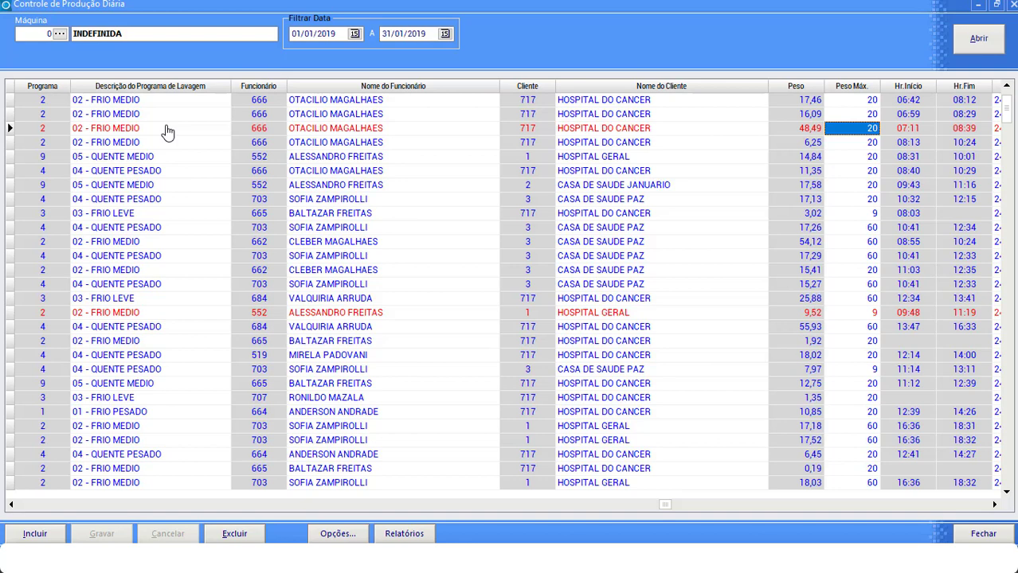
{"action": "key", "text": "Left"}
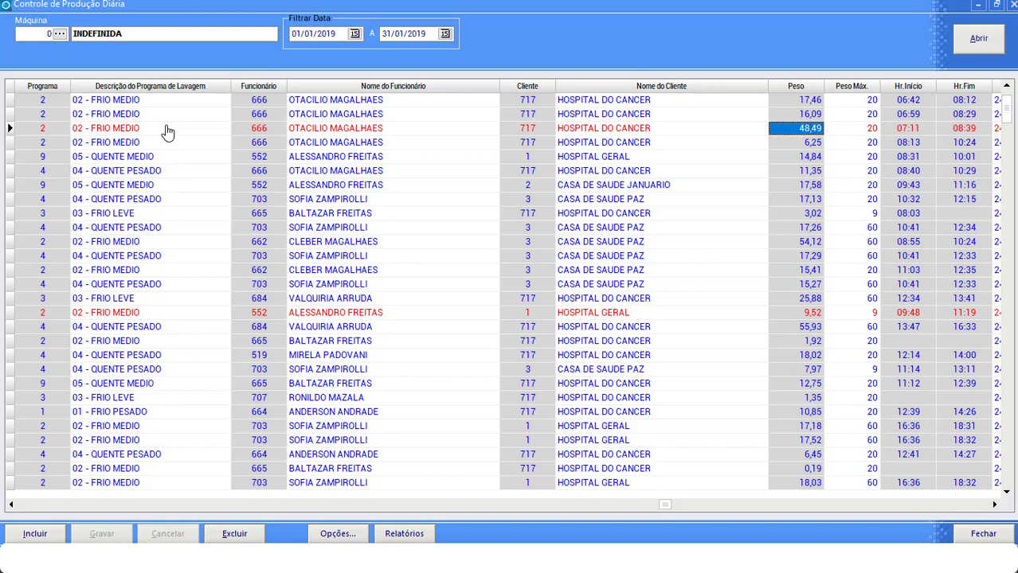
{"action": "key", "text": "Right"}
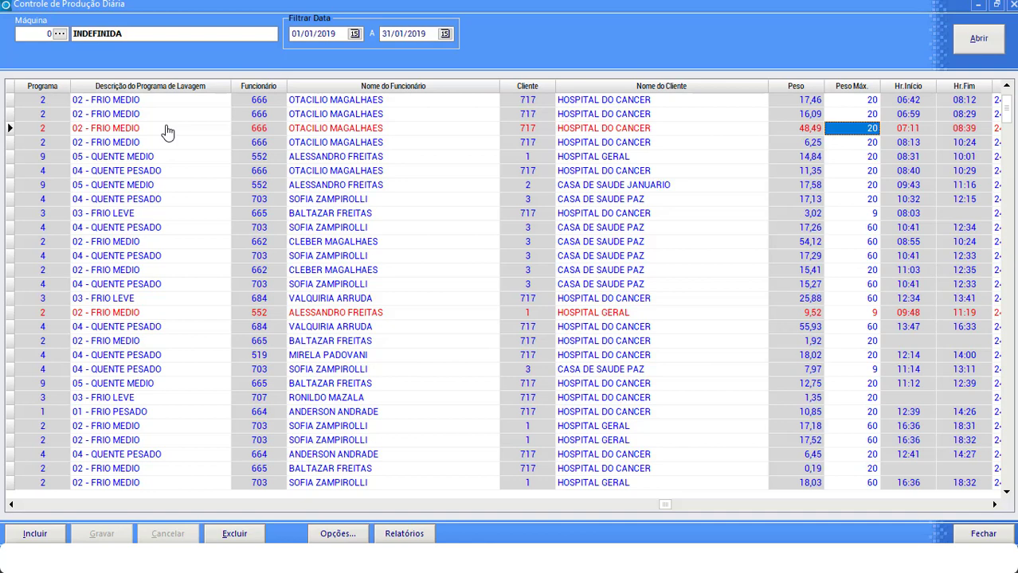
{"action": "key", "text": "Up"}
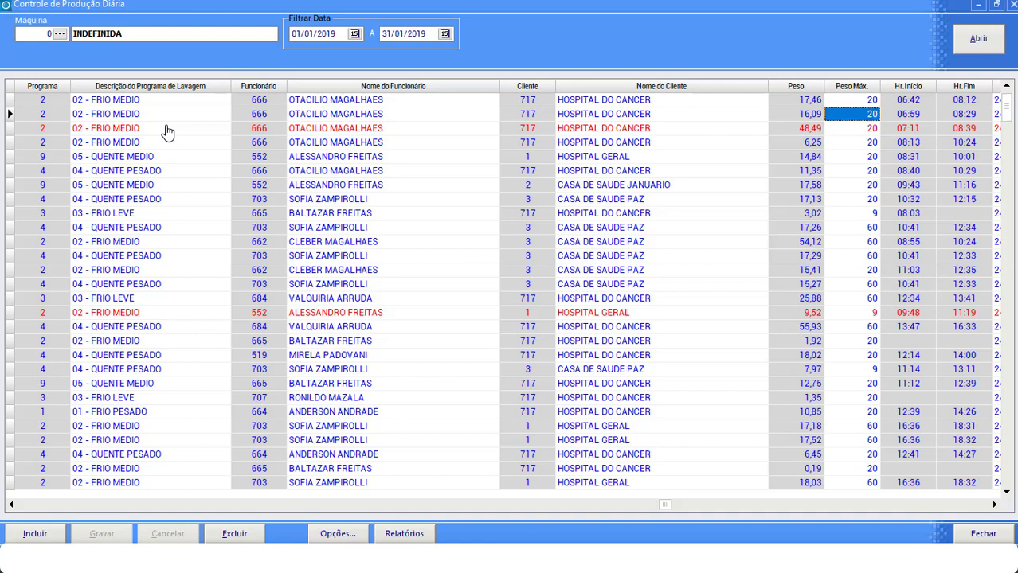
{"action": "key", "text": "Down"}
{"action": "key", "text": "Left"}
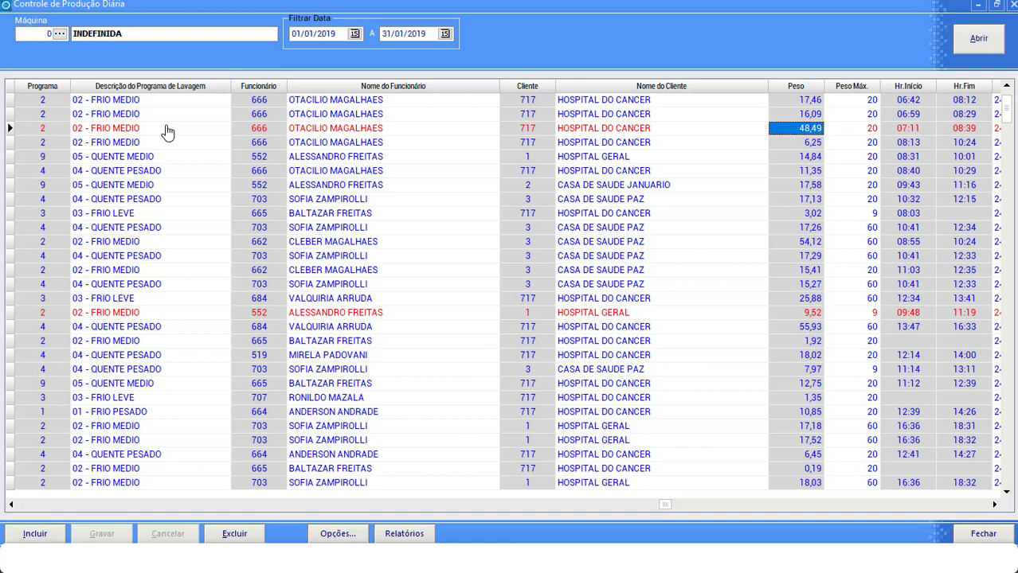
{"action": "key", "text": "Up"}
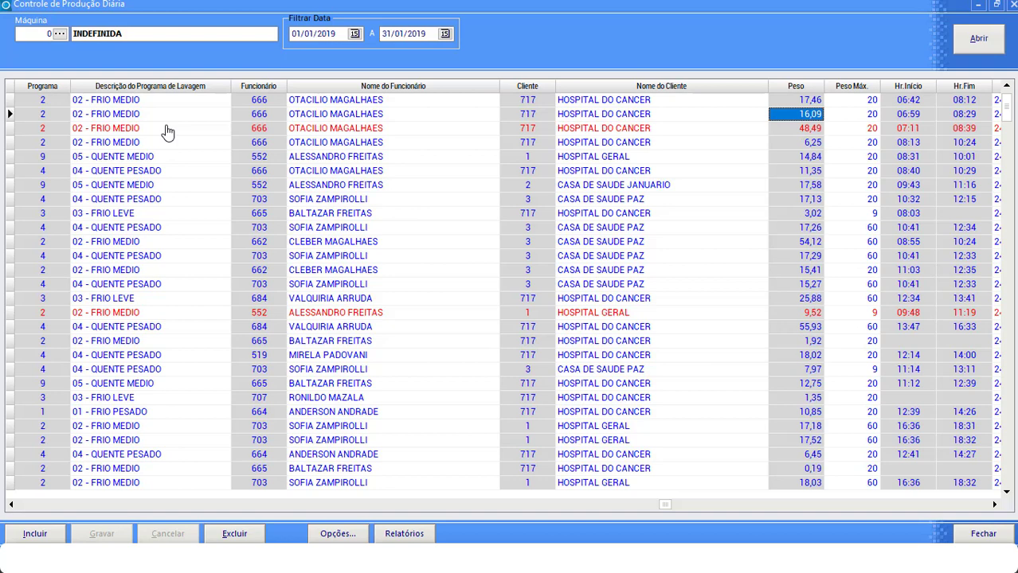
{"action": "key", "text": "Down"}
{"action": "key", "text": "Right"}
{"action": "key", "text": "Left"}
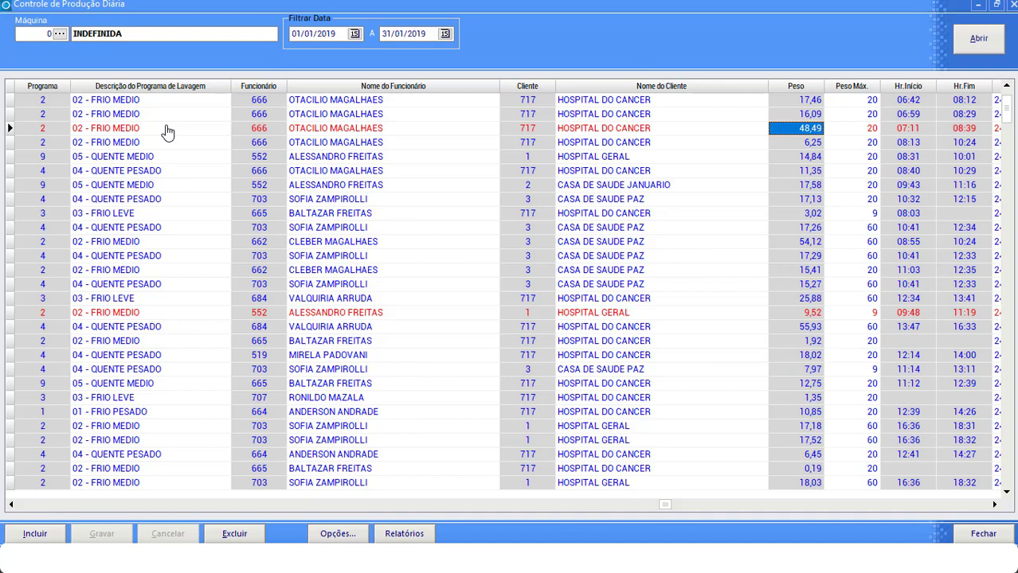
Compare the weight of the fourth production record with the maximum weight of its machine.
{"action": "key", "text": "Down"}
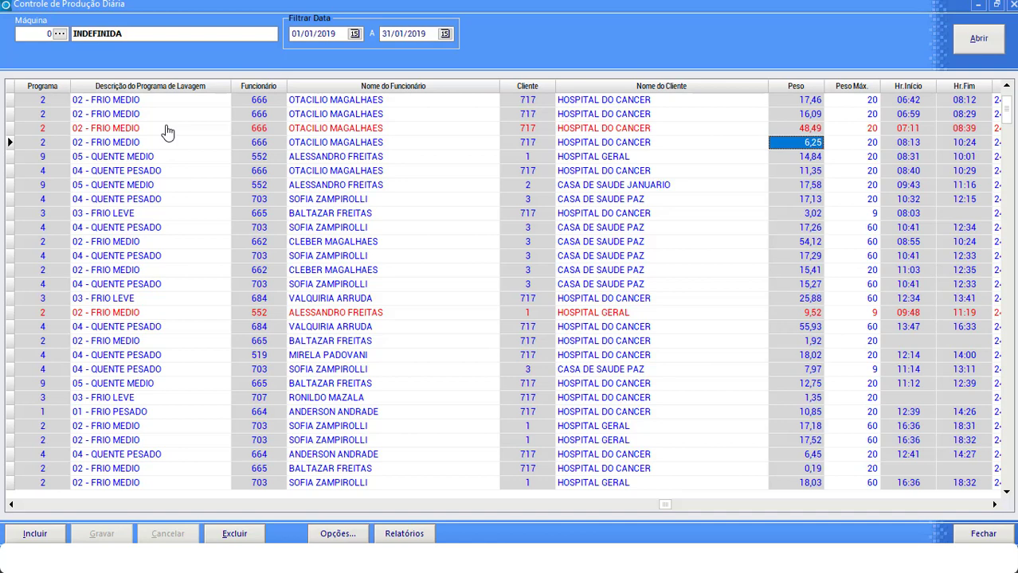
{"action": "key", "text": "Right"}
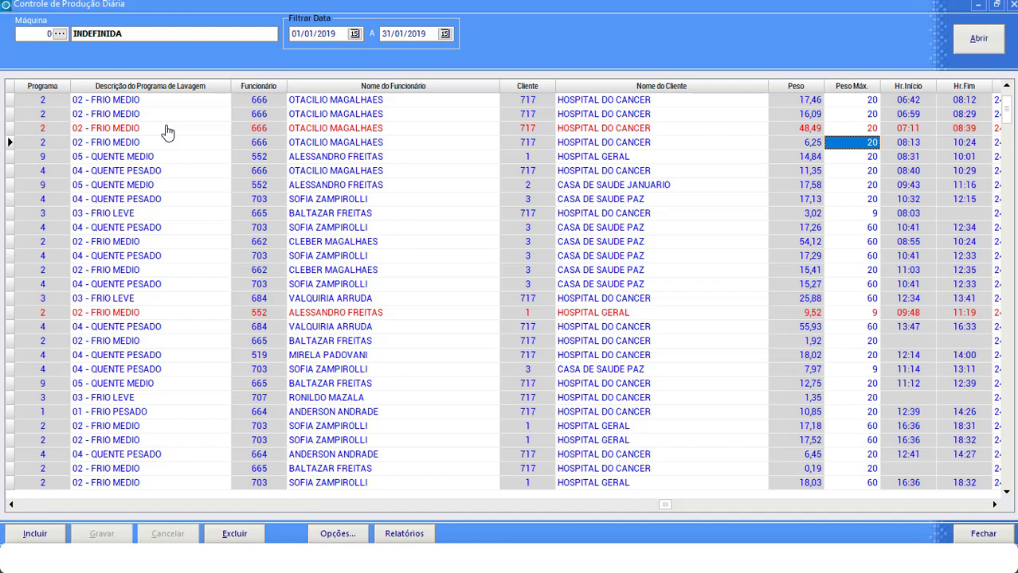
{"action": "key", "text": "Left"}
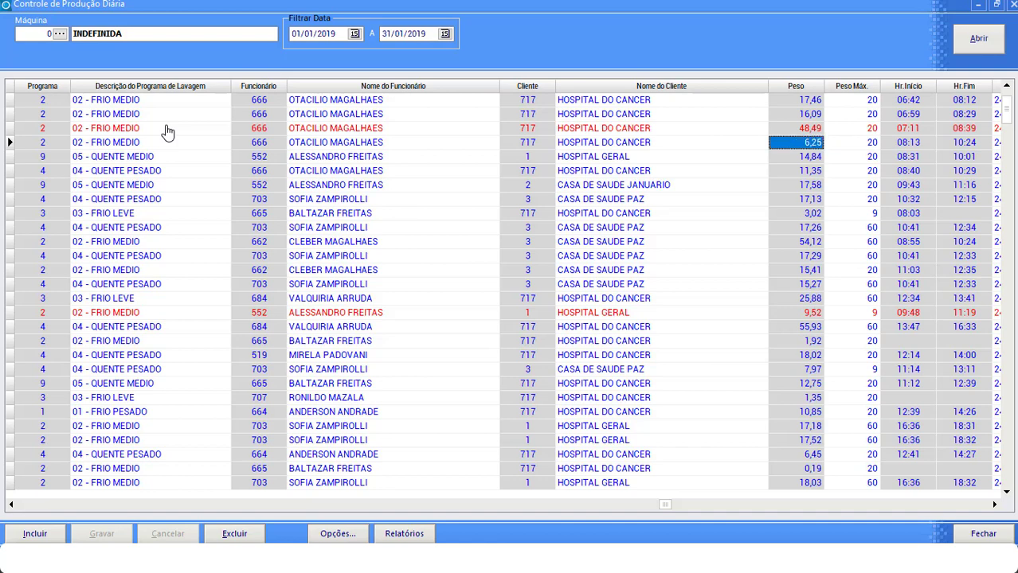
{"action": "key", "text": "Right"}
{"action": "key", "text": "Left"}
{"action": "key", "text": "Right"}
{"action": "key", "text": "Left"}
{"action": "key", "text": "Right"}
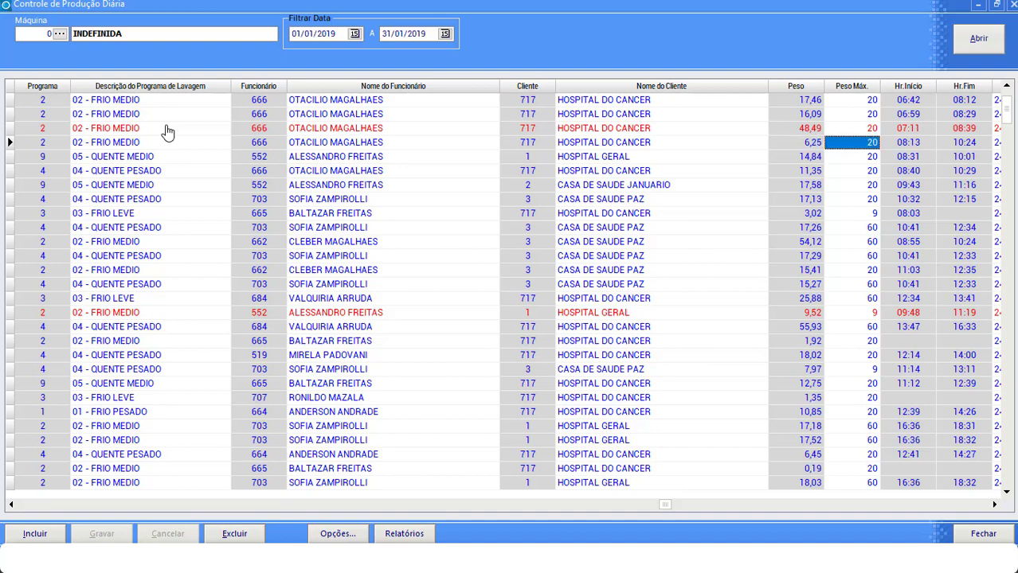
{"action": "key", "text": "Left"}
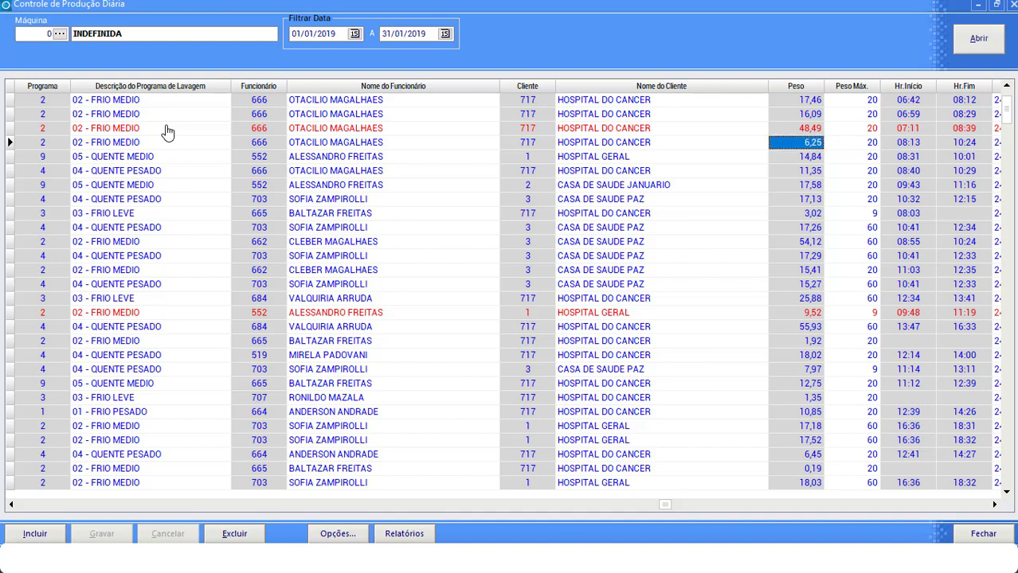
{"action": "key", "text": "Right"}
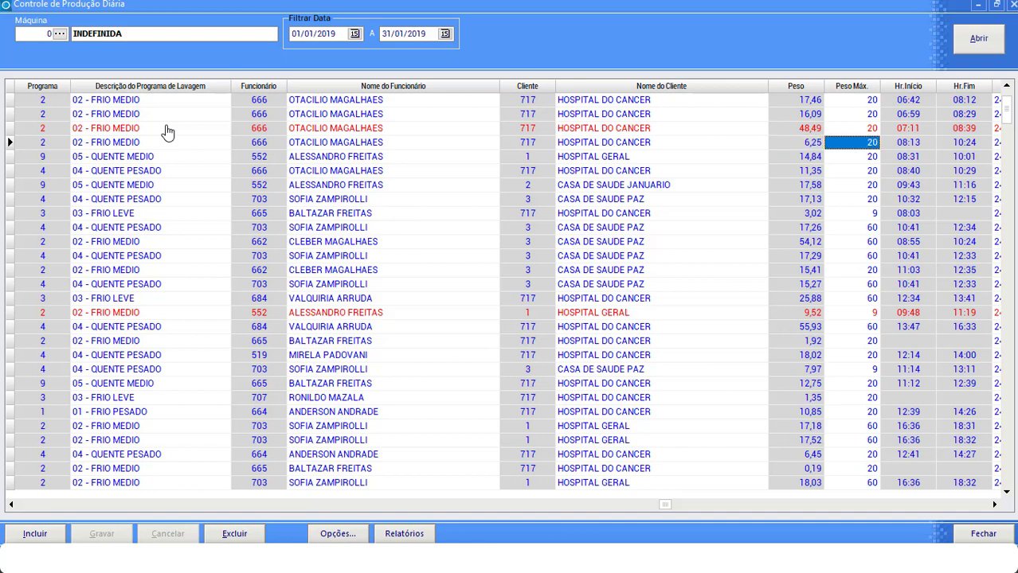
{"action": "key", "text": "Left"}
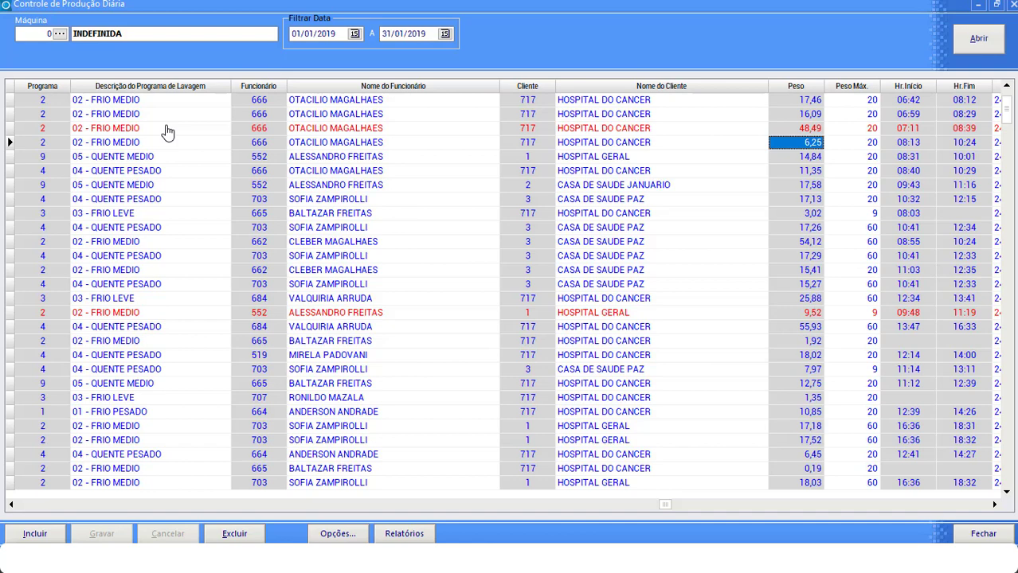
Examine the start time, end time and barcode of the fourth production record.
{"action": "key", "text": "Right"}
{"action": "key", "text": "Right"}
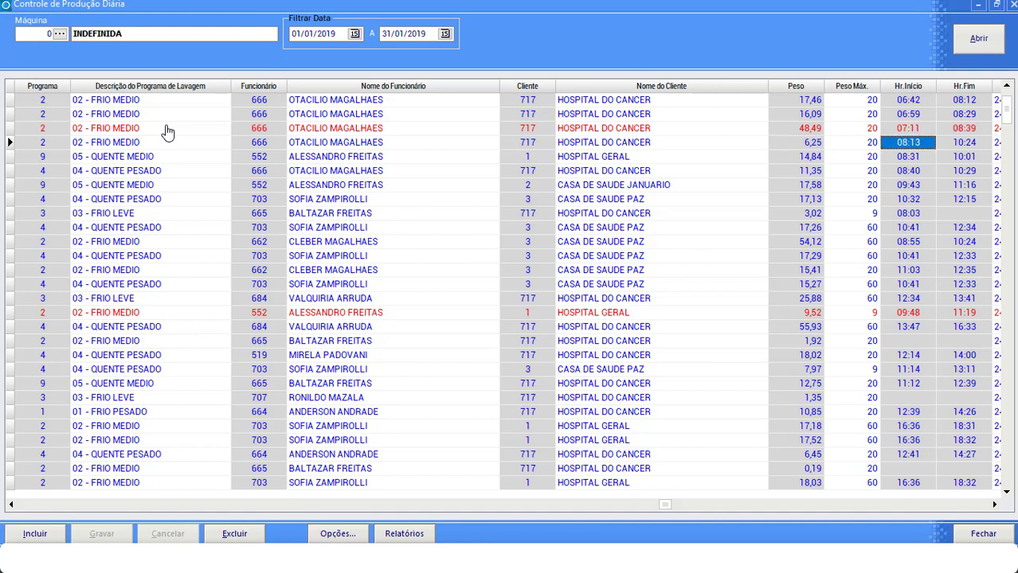
{"action": "key", "text": "Right"}
{"action": "key", "text": "Left"}
{"action": "key", "text": "Right"}
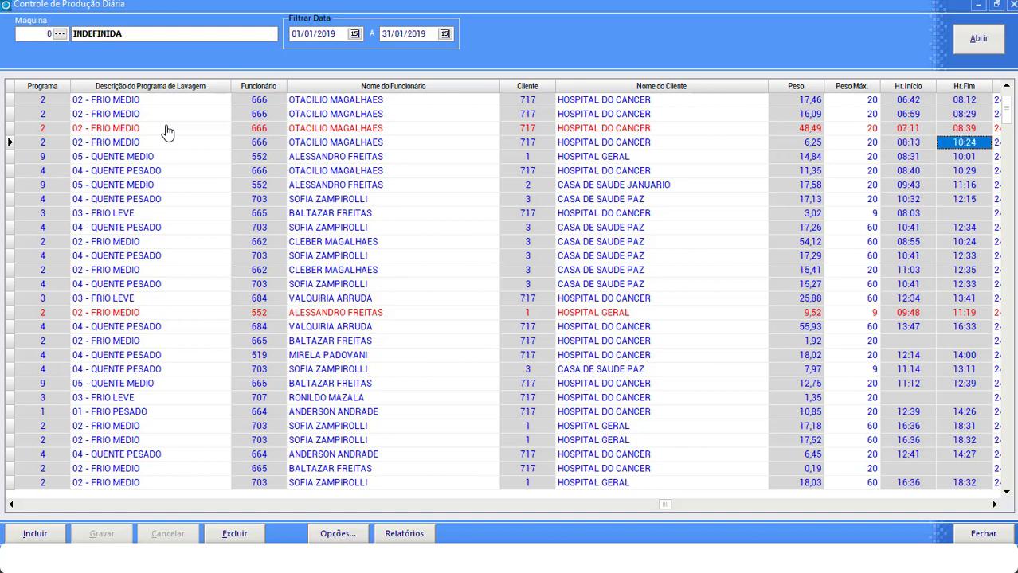
{"action": "key", "text": "Right"}
{"action": "key", "text": "Left"}
{"action": "key", "text": "Left"}
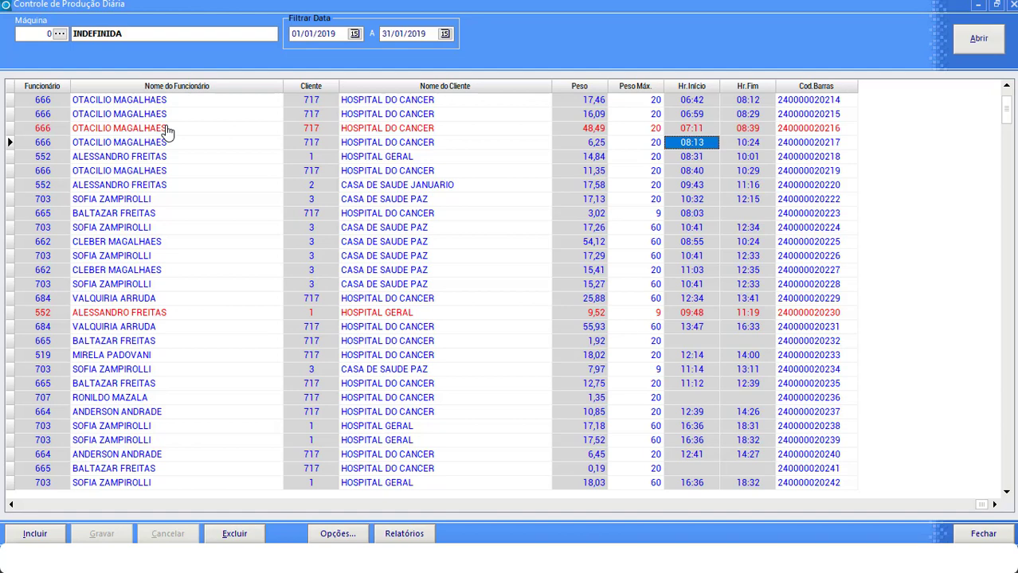
{"action": "key", "text": "Left"}
{"action": "key", "text": "Right"}
{"action": "key", "text": "Right"}
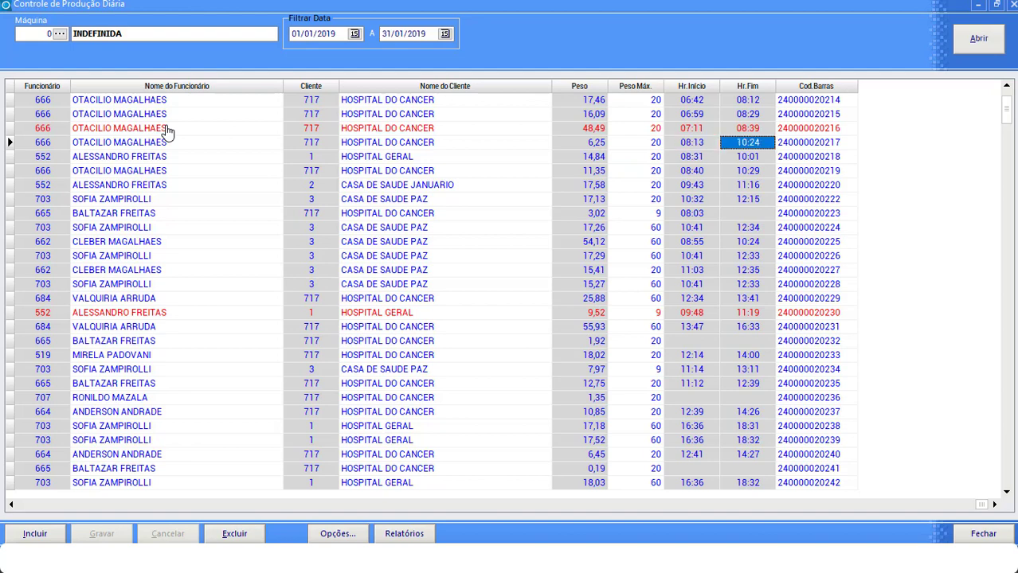
{"action": "key", "text": "Right"}
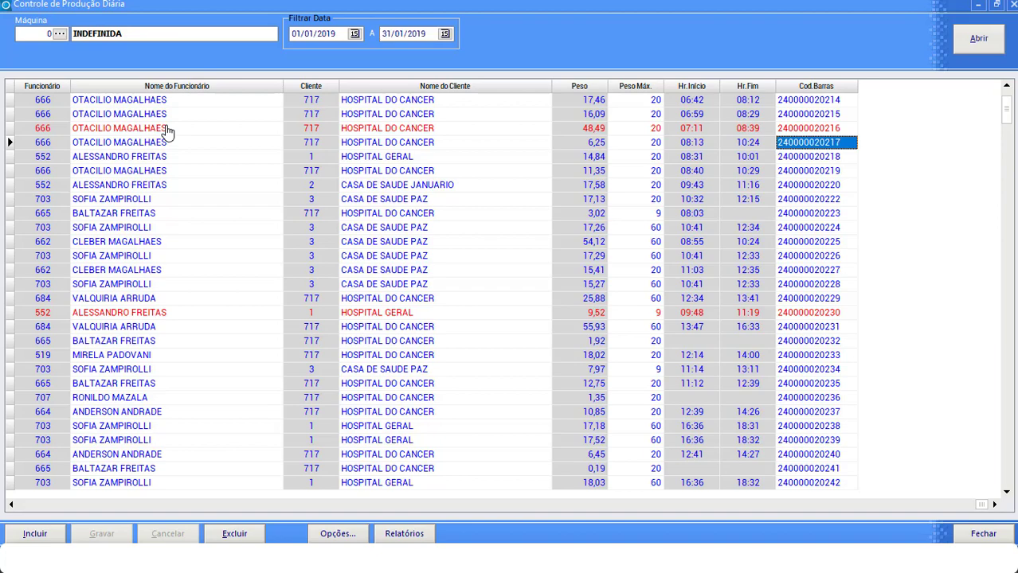
Go back through the fourth production record's columns to its date and machine number.
{"action": "key", "text": "Left"}
{"action": "key", "text": "Left"}
{"action": "key", "text": "Left"}
{"action": "key", "text": "Left"}
{"action": "key", "text": "Left"}
{"action": "key", "text": "Left"}
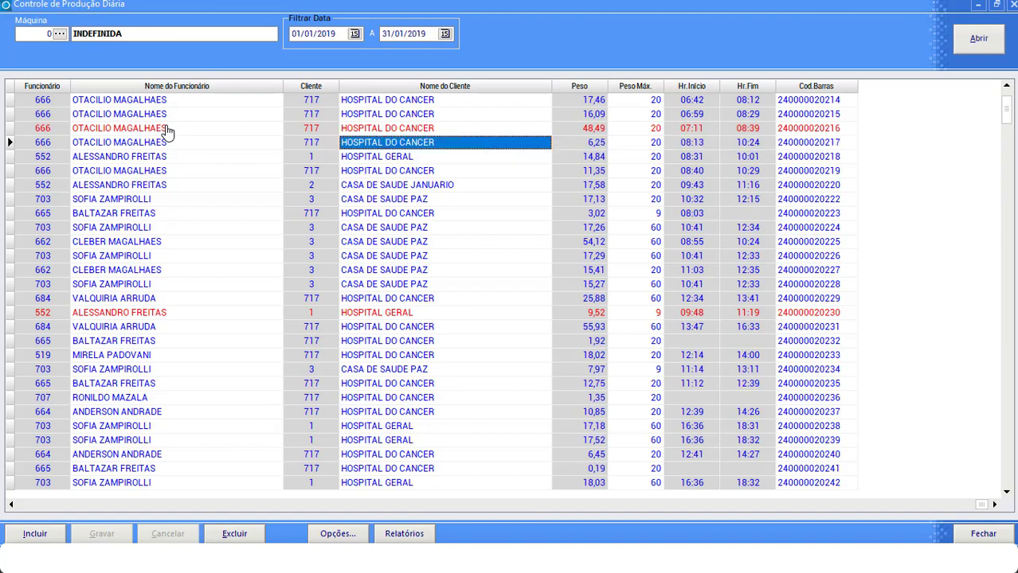
{"action": "key", "text": "Left"}
{"action": "key", "text": "Left"}
{"action": "key", "text": "Left"}
{"action": "key", "text": "Left"}
{"action": "key", "text": "Left"}
{"action": "key", "text": "Left"}
{"action": "key", "text": "Left"}
{"action": "key", "text": "Left"}
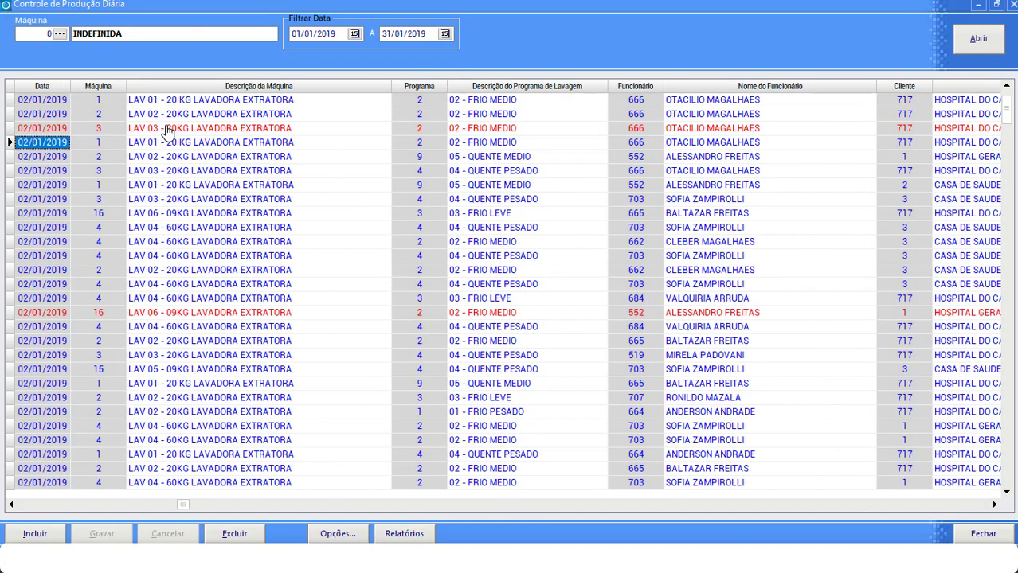
{"action": "key", "text": "Right"}
{"action": "key", "text": "Right"}
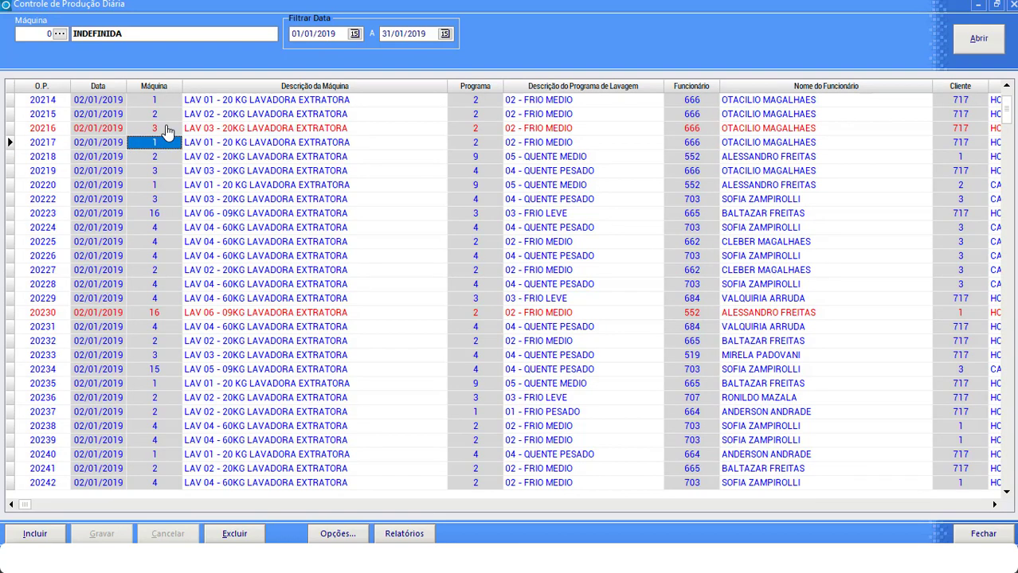
Check the rows below the fourth production record, and go through its machine and wash program columns to the employee name.
{"action": "key", "text": "Down"}
{"action": "key", "text": "Down"}
{"action": "key", "text": "Up"}
{"action": "key", "text": "Up"}
{"action": "key", "text": "Right"}
{"action": "key", "text": "Right"}
{"action": "key", "text": "Right"}
{"action": "key", "text": "Right"}
{"action": "key", "text": "Right"}
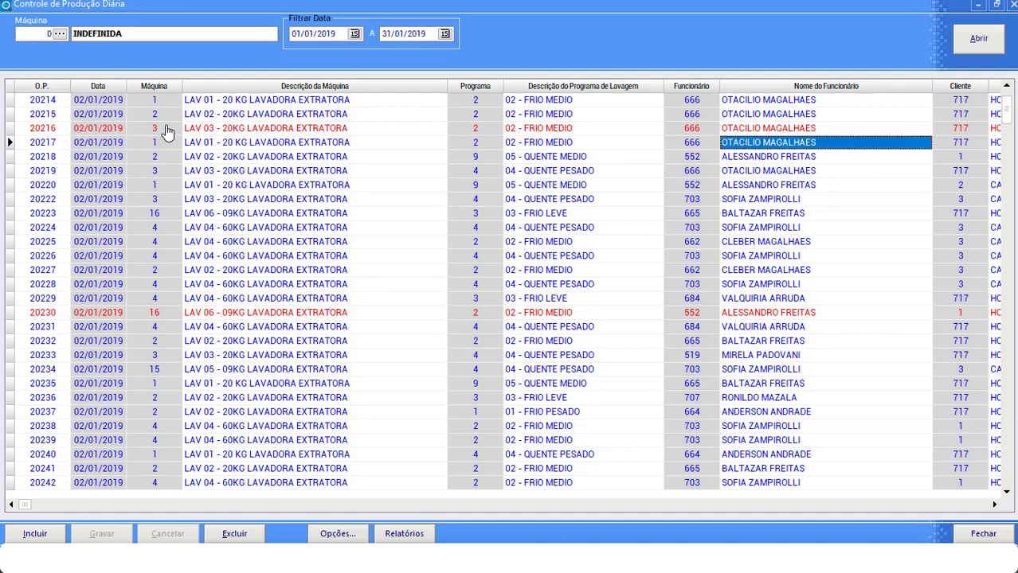
Browse down through the daily production records to those dated 10/01/2019, looking for the rows highlighted in red.
{"action": "key", "text": "Page_Down"}
{"action": "key", "text": "Page_Down"}
{"action": "key", "text": "Page_Down"}
{"action": "key", "text": "Page_Down"}
{"action": "key", "text": "Page_Down"}
{"action": "key", "text": "Page_Down"}
{"action": "key", "text": "Page_Down"}
{"action": "key", "text": "Page_Down"}
{"action": "key", "text": "Page_Down"}
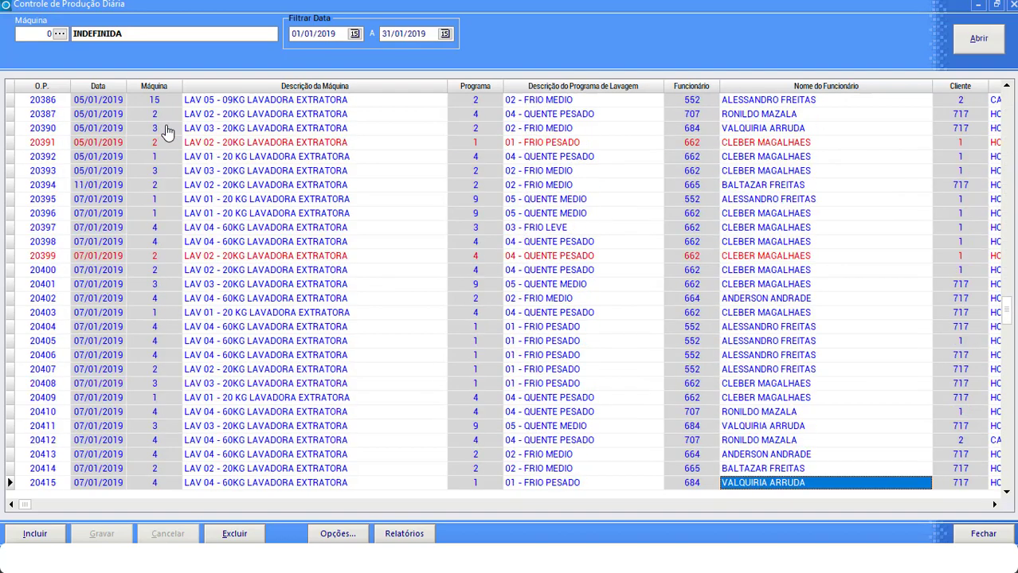
{"action": "key", "text": "Page_Down"}
{"action": "key", "text": "Page_Down"}
{"action": "key", "text": "Page_Down"}
{"action": "key", "text": "Page_Down"}
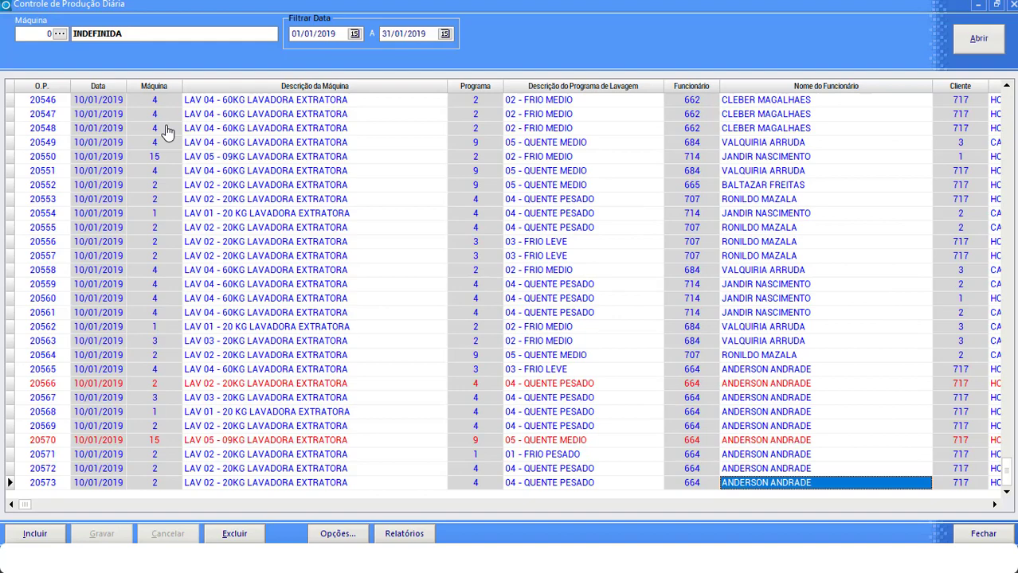
Go back up through the list to the first production record of 02/01/2019.
{"action": "key", "text": "Page_Up"}
{"action": "key", "text": "Page_Up"}
{"action": "key", "text": "Page_Up"}
{"action": "key", "text": "Page_Up"}
{"action": "key", "text": "Page_Up"}
{"action": "key", "text": "Page_Up"}
{"action": "key", "text": "Page_Up"}
{"action": "key", "text": "Page_Up"}
{"action": "key", "text": "Page_Up"}
{"action": "key", "text": "Page_Up"}
{"action": "key", "text": "Page_Up"}
{"action": "key", "text": "Page_Up"}
{"action": "key", "text": "Page_Up"}
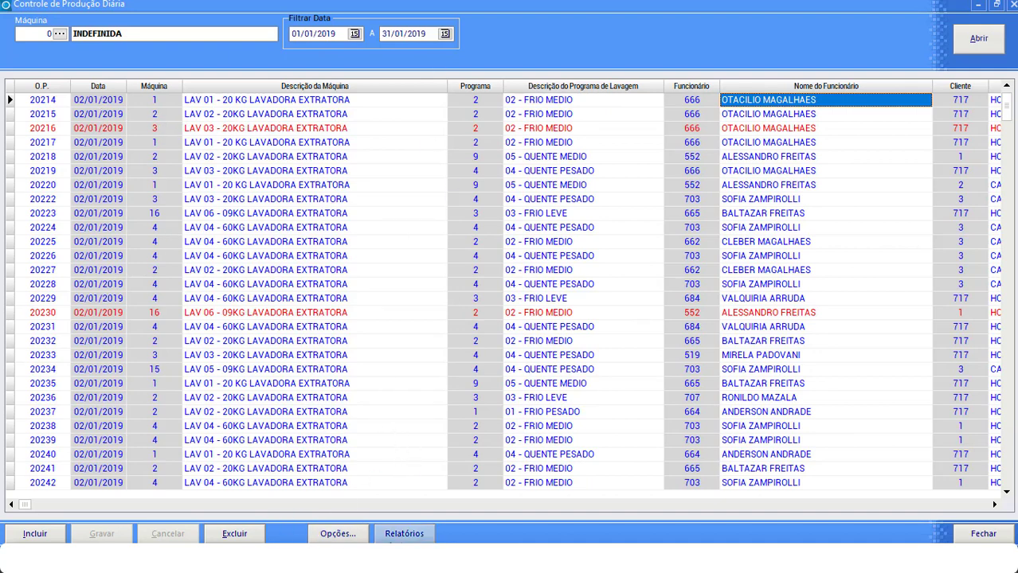
Generate the Consumo report for daily production with the date range 01/01/2019 to 31/01/2019.
{"action": "left_click", "coordinate": [396, 535]}
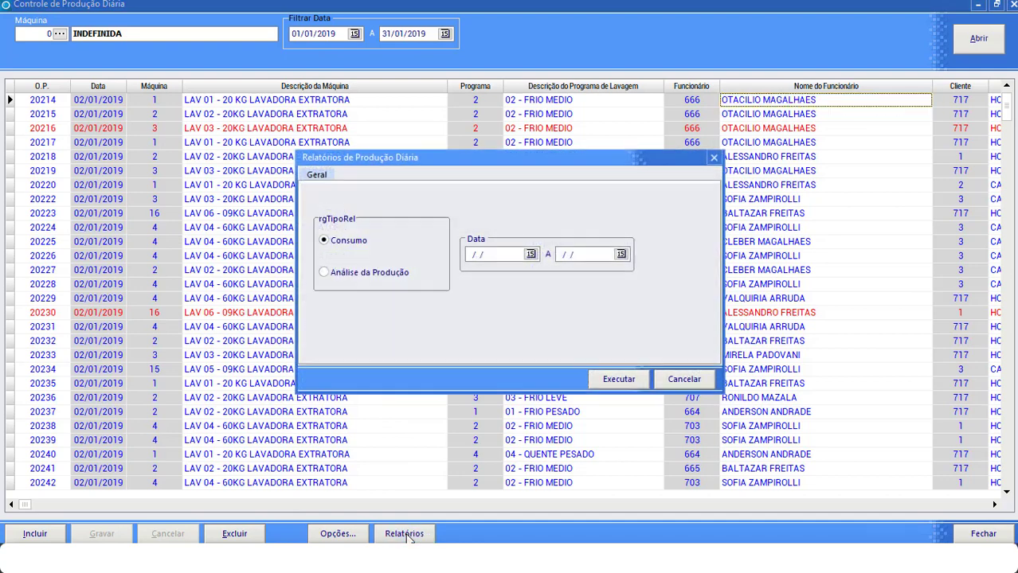
{"action": "left_click", "coordinate": [358, 244]}
{"action": "left_click", "coordinate": [496, 255]}
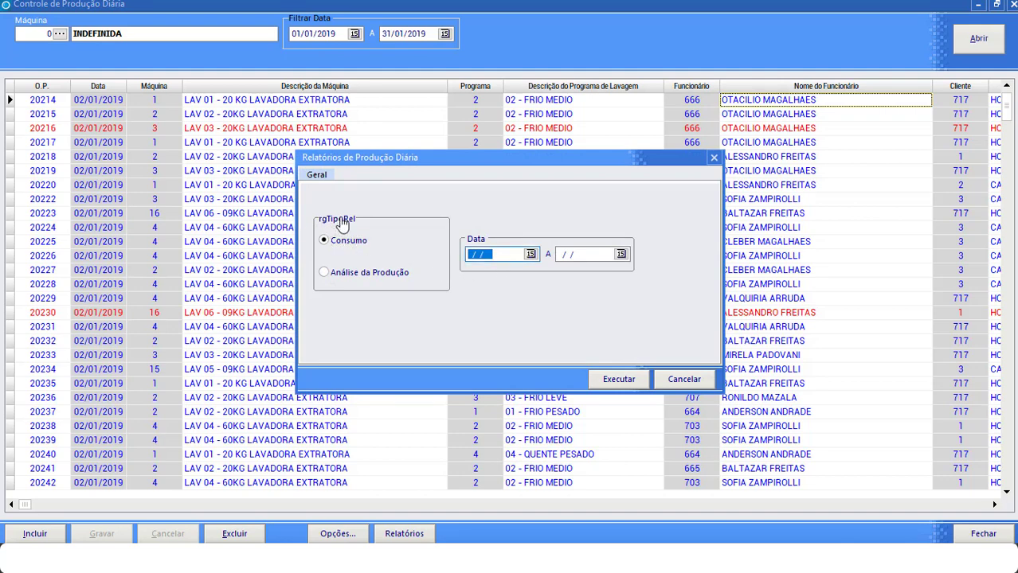
{"action": "type", "text": "01/01/20"}
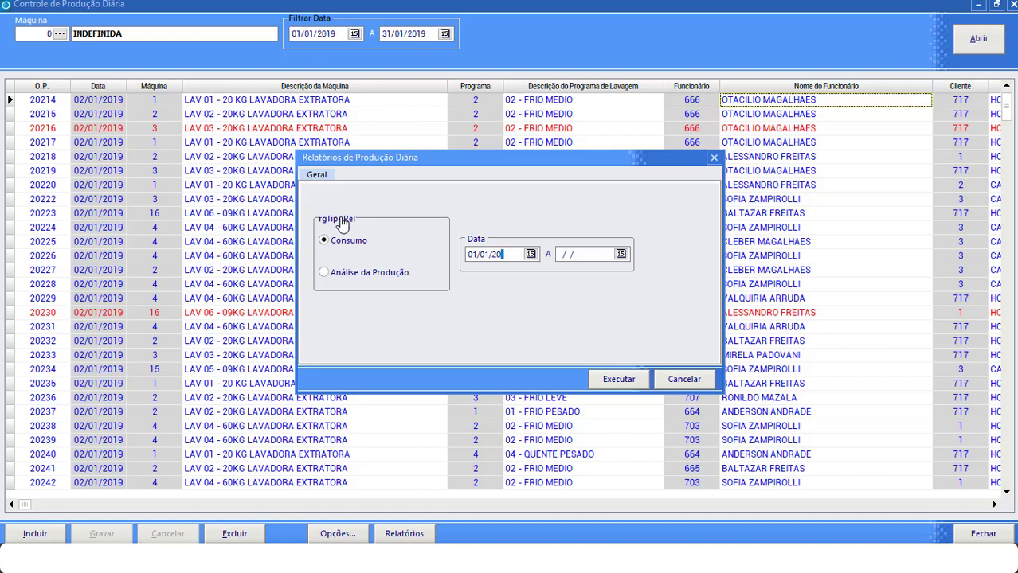
{"action": "type", "text": "19"}
{"action": "key", "text": "Tab"}
{"action": "type", "text": "31012019"}
{"action": "left_click", "coordinate": [618, 382]}
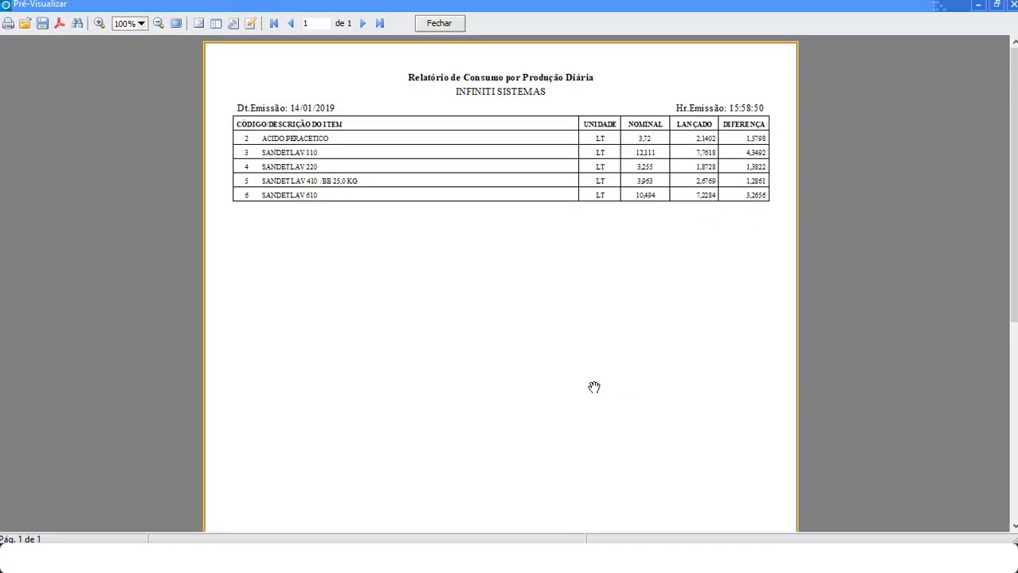
Enlarge the consumption report to 150%, compare the nominal and posted amounts of each product, and close the preview.
{"action": "left_click", "coordinate": [99, 23]}
{"action": "left_click", "coordinate": [99, 23]}
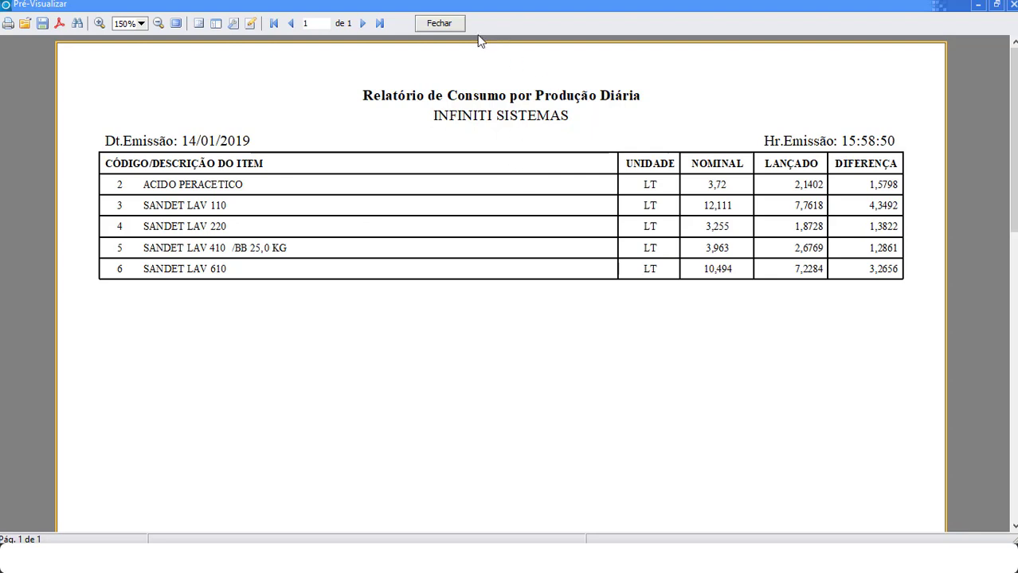
{"action": "left_click", "coordinate": [434, 25]}
Run the Análise da Produção report for the same January 2019 date range and maximize its window.
{"action": "left_click", "coordinate": [382, 273]}
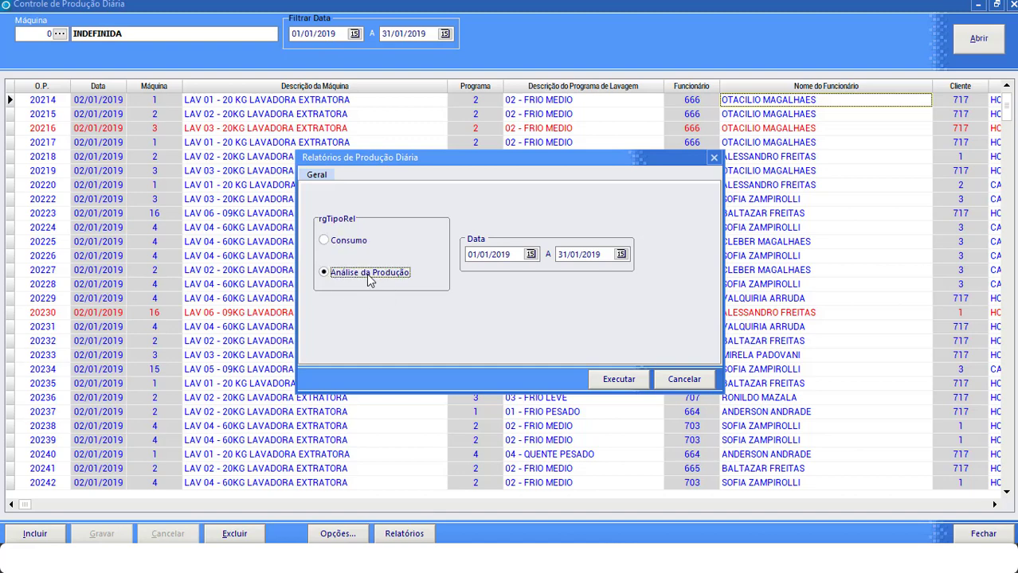
{"action": "left_click", "coordinate": [502, 255]}
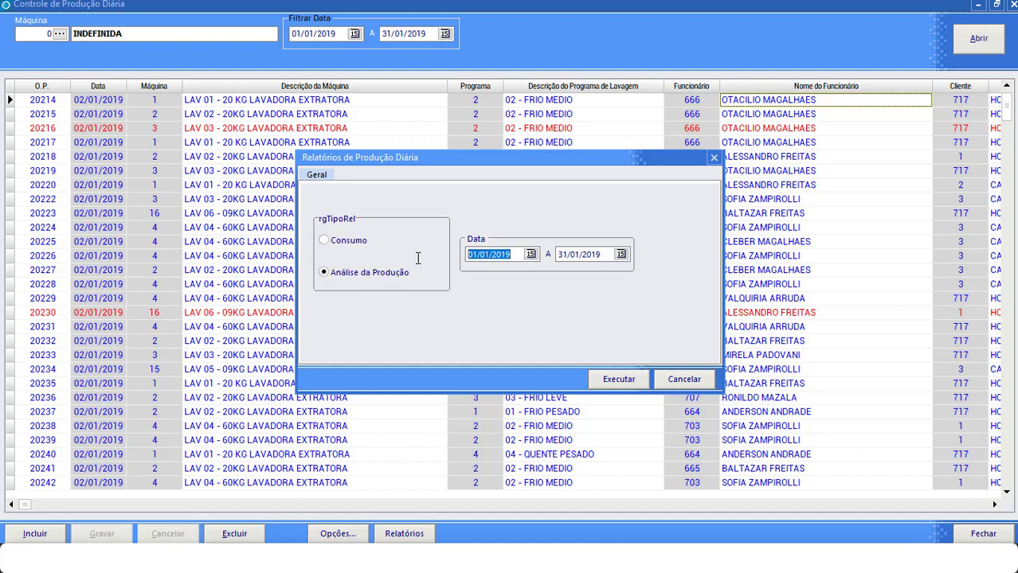
{"action": "left_click", "coordinate": [603, 256]}
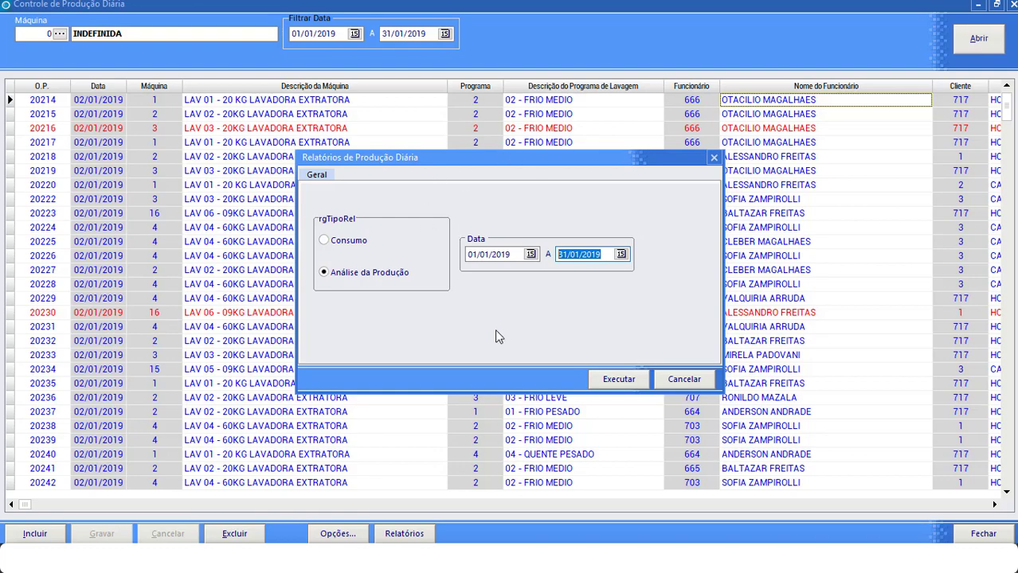
{"action": "left_click", "coordinate": [615, 382]}
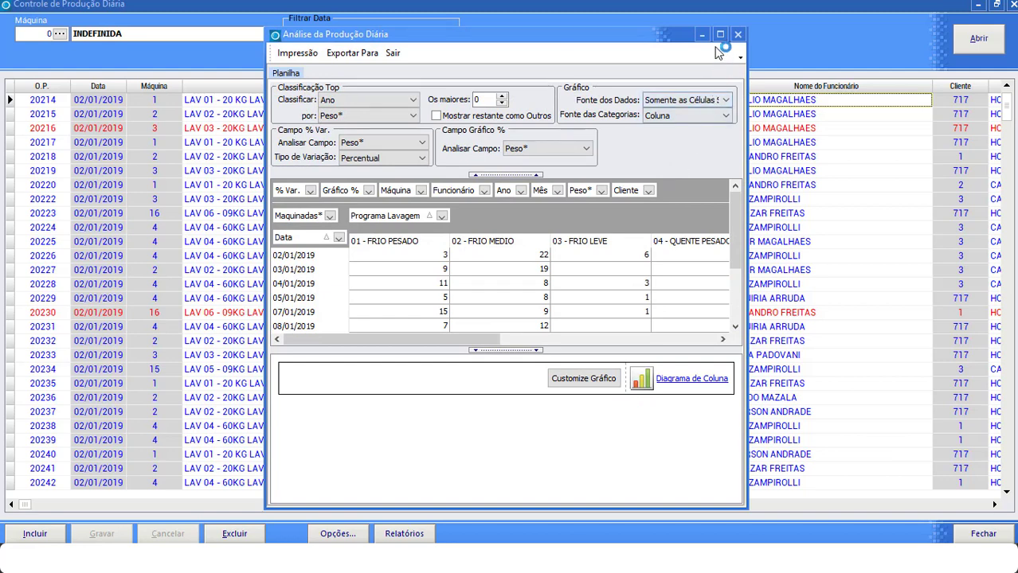
{"action": "left_click", "coordinate": [721, 36]}
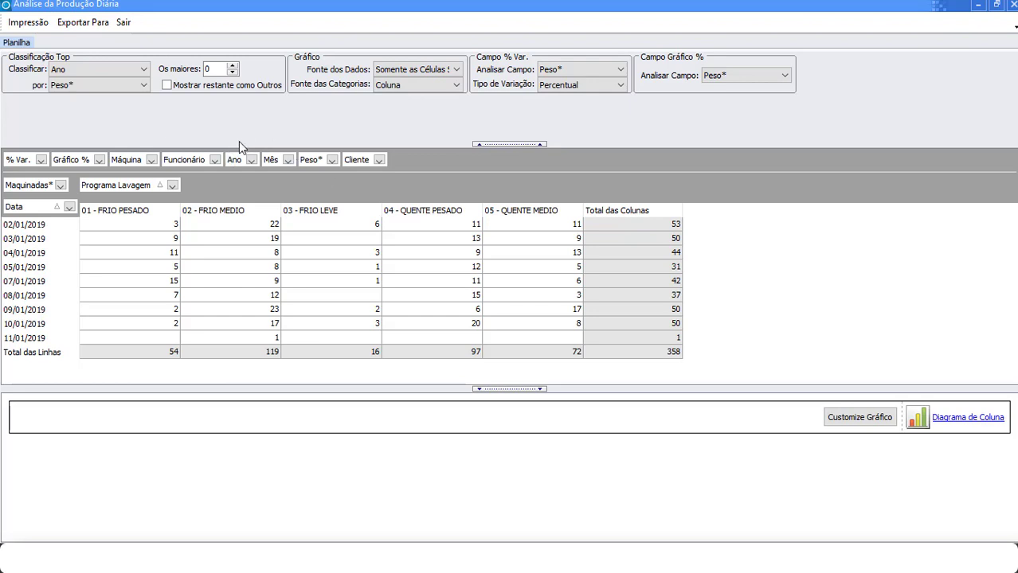
Clear the pivot table by moving Maquinadas, Data and Programa Lavagem back among the unused fields.
{"action": "left_click_drag", "start_coordinate": [24, 186], "coordinate": [430, 161]}
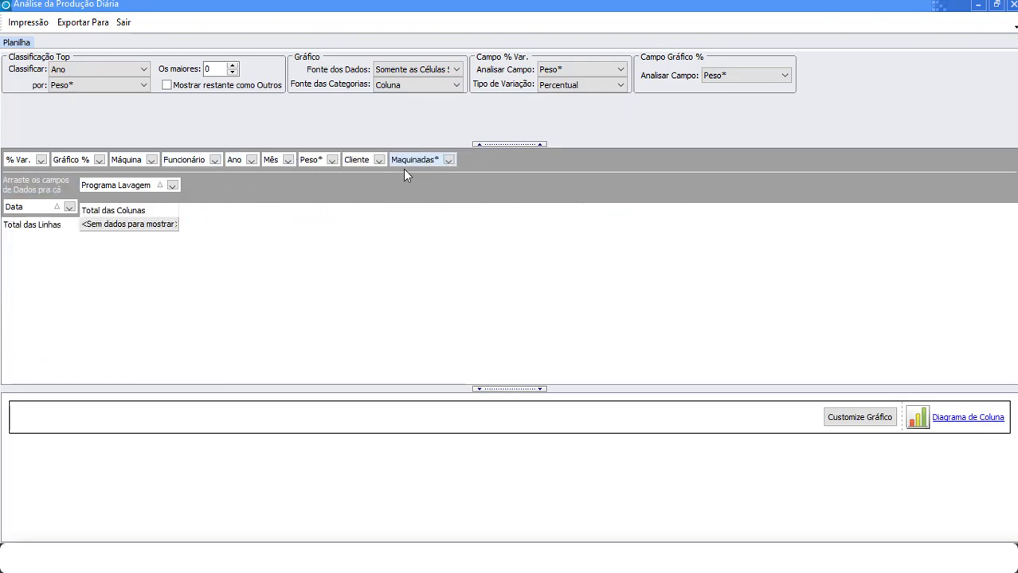
{"action": "left_click_drag", "start_coordinate": [63, 208], "coordinate": [587, 161]}
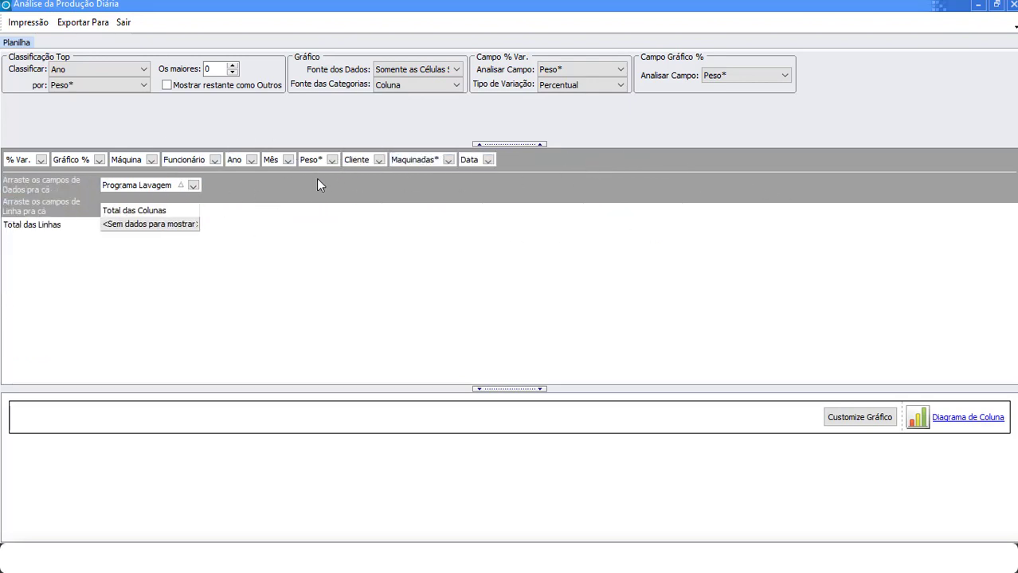
{"action": "left_click_drag", "start_coordinate": [149, 185], "coordinate": [654, 165]}
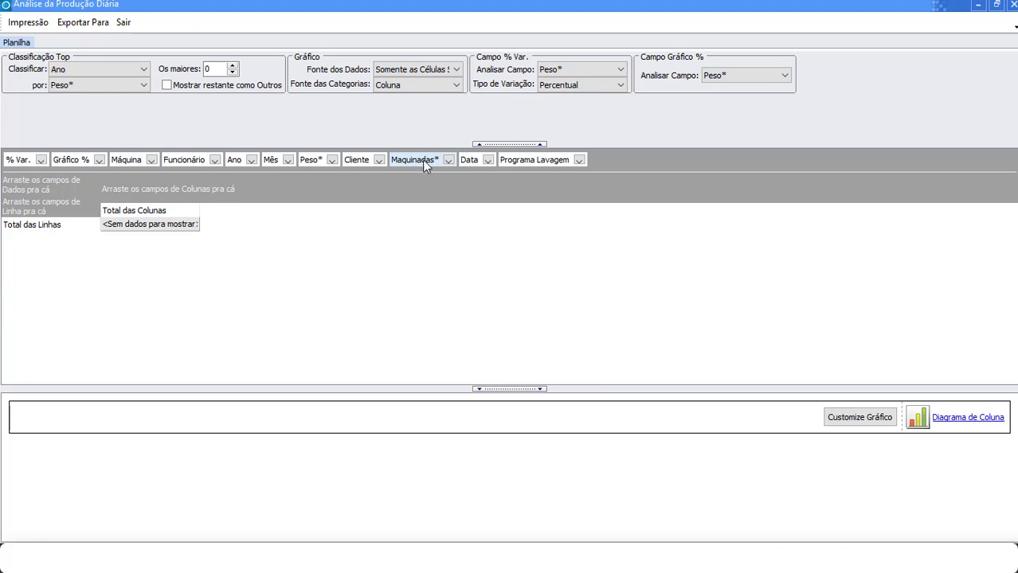
Set Maquinadas as the data field and Data as the row field, charting the grand total and single dates' totals.
{"action": "left_click_drag", "start_coordinate": [424, 160], "coordinate": [59, 188]}
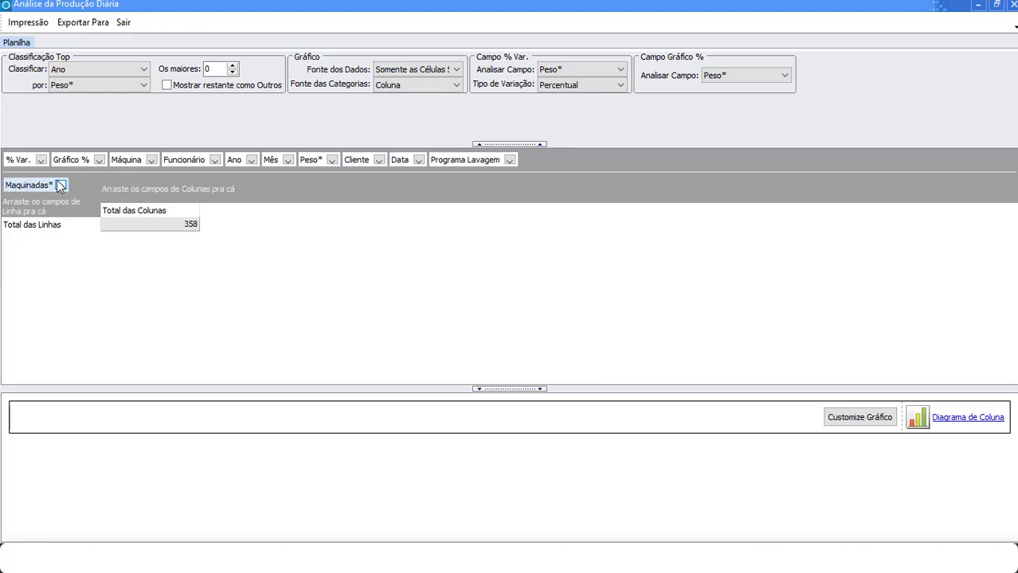
{"action": "left_click", "coordinate": [191, 225]}
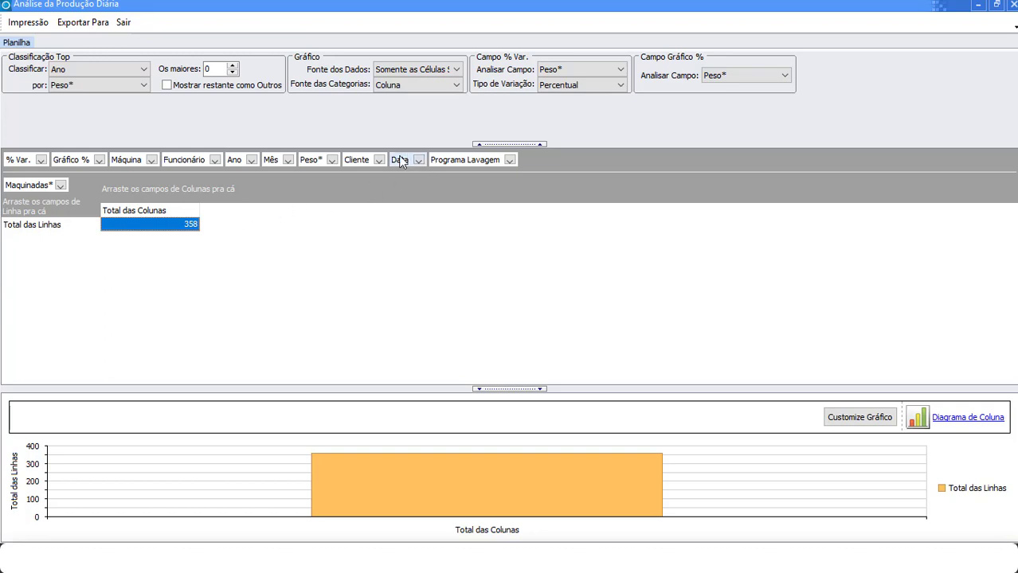
{"action": "left_click_drag", "start_coordinate": [402, 161], "coordinate": [18, 209]}
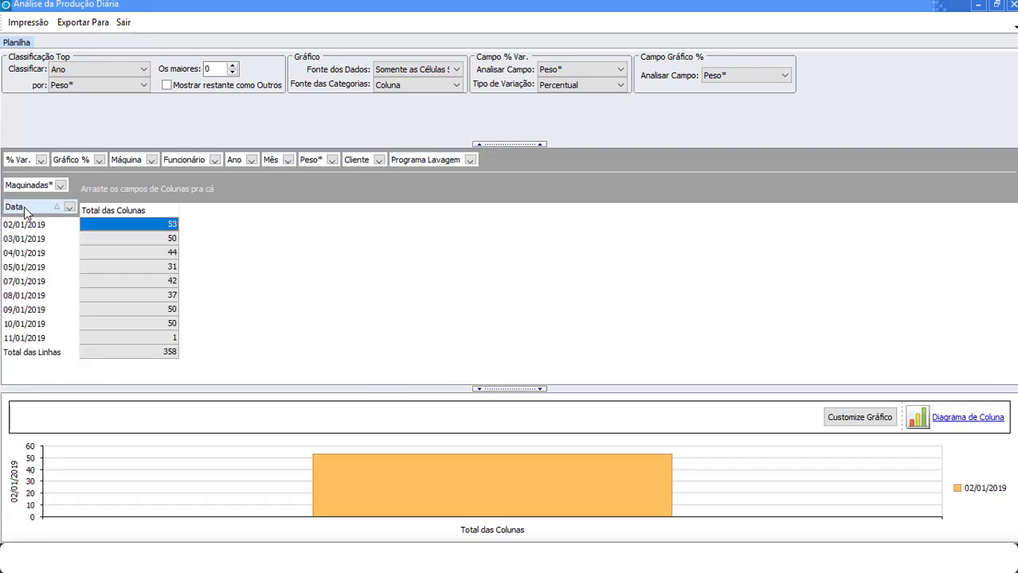
{"action": "left_click", "coordinate": [135, 253]}
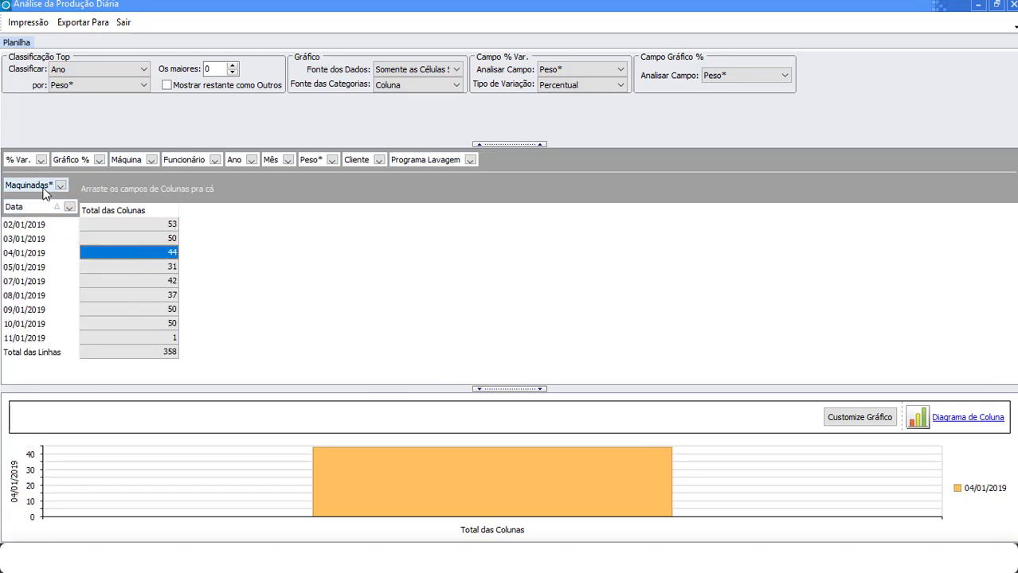
{"action": "left_click", "coordinate": [117, 244]}
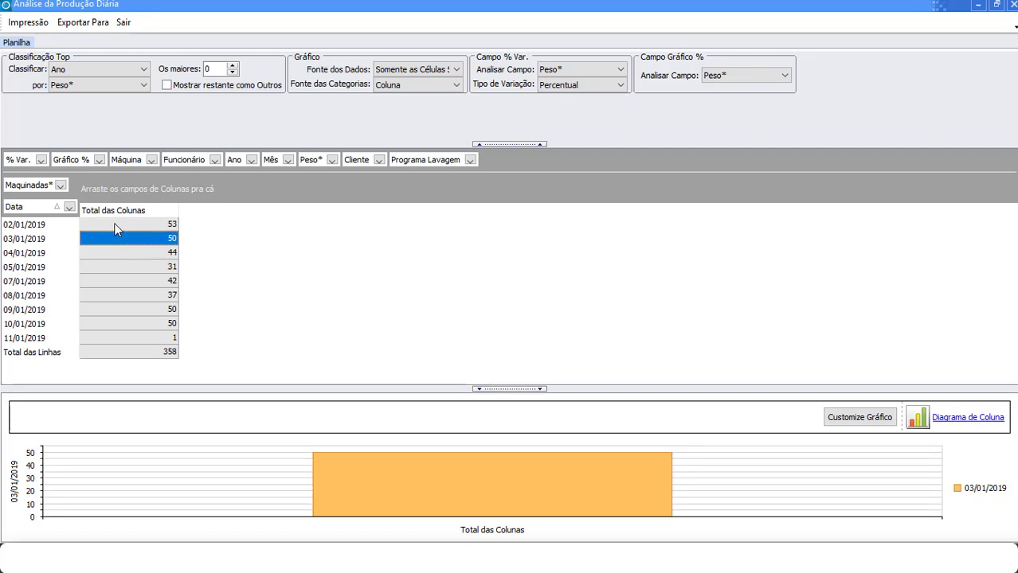
{"action": "left_click", "coordinate": [115, 225]}
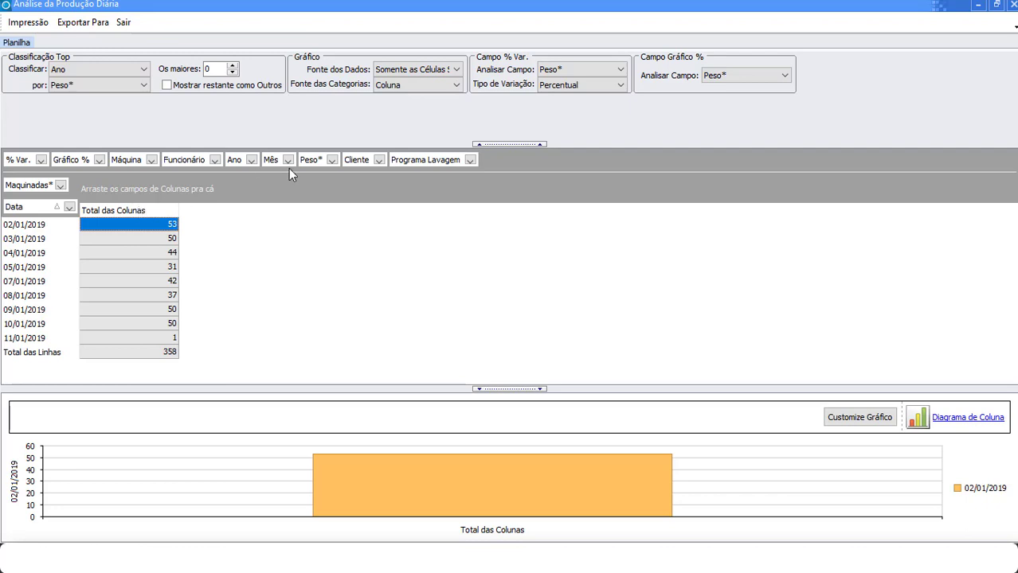
Add Programa Lavagem as the column field and check the 02/01/2019 counts for each wash program.
{"action": "left_click_drag", "start_coordinate": [406, 162], "coordinate": [226, 188]}
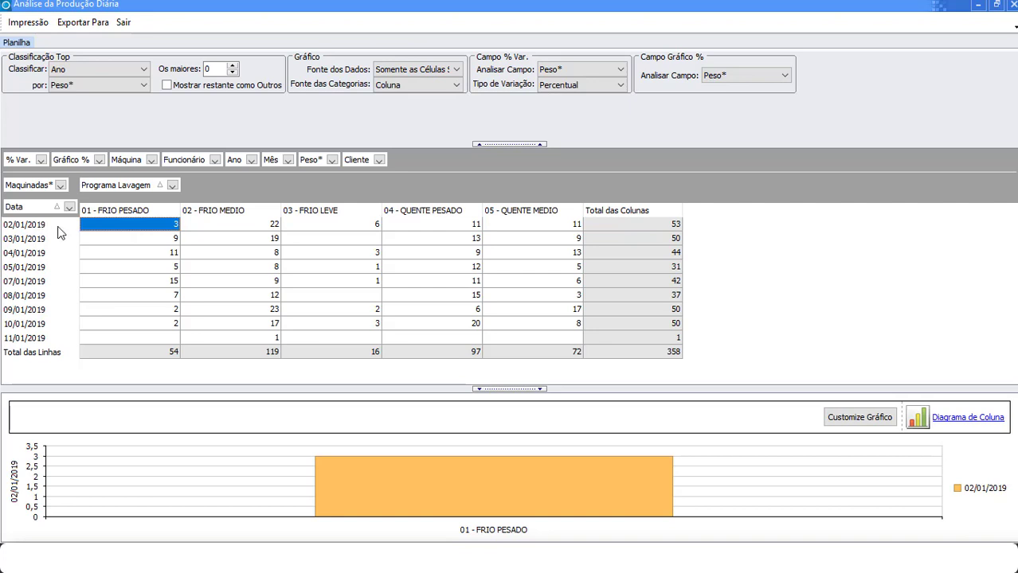
{"action": "left_click", "coordinate": [191, 225]}
{"action": "left_click", "coordinate": [154, 226]}
{"action": "left_click", "coordinate": [225, 227]}
{"action": "left_click", "coordinate": [341, 227]}
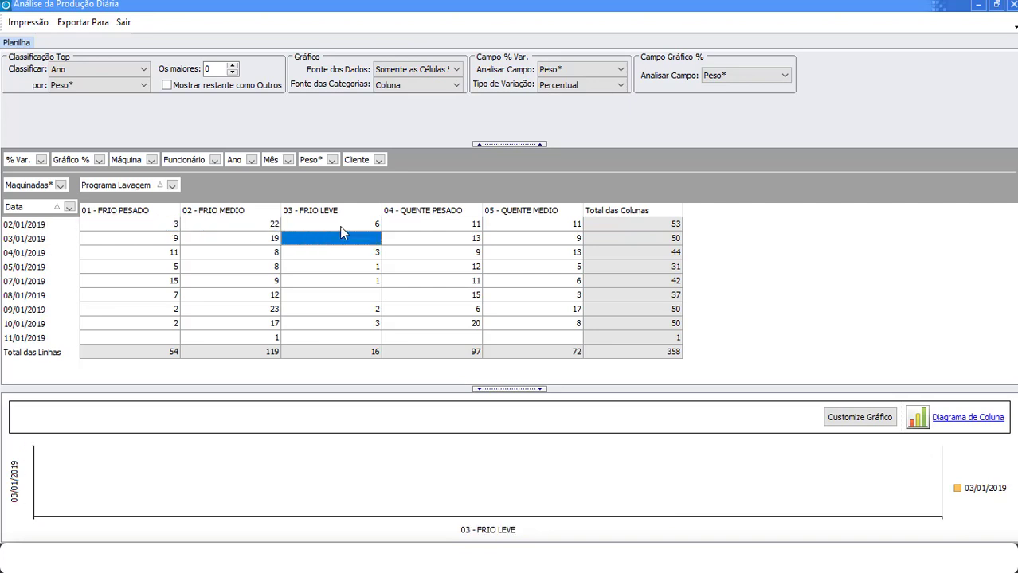
{"action": "left_click", "coordinate": [424, 226]}
{"action": "left_click", "coordinate": [510, 227]}
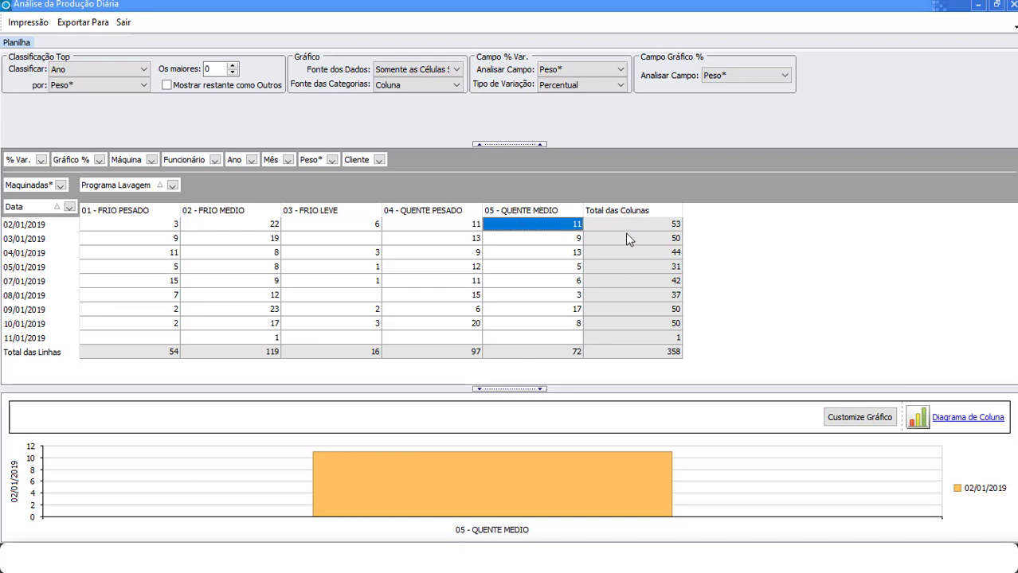
Chart the counts of all dates and wash programs, view the available diagram types, and select the total for 05/01/2019.
{"action": "left_click_drag", "start_coordinate": [131, 231], "coordinate": [502, 341]}
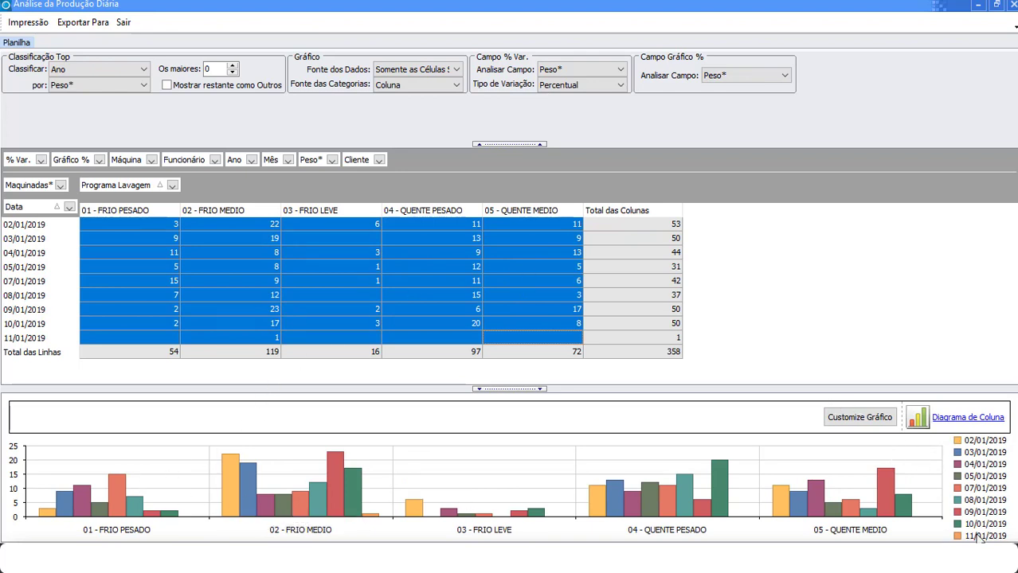
{"action": "left_click", "coordinate": [960, 422]}
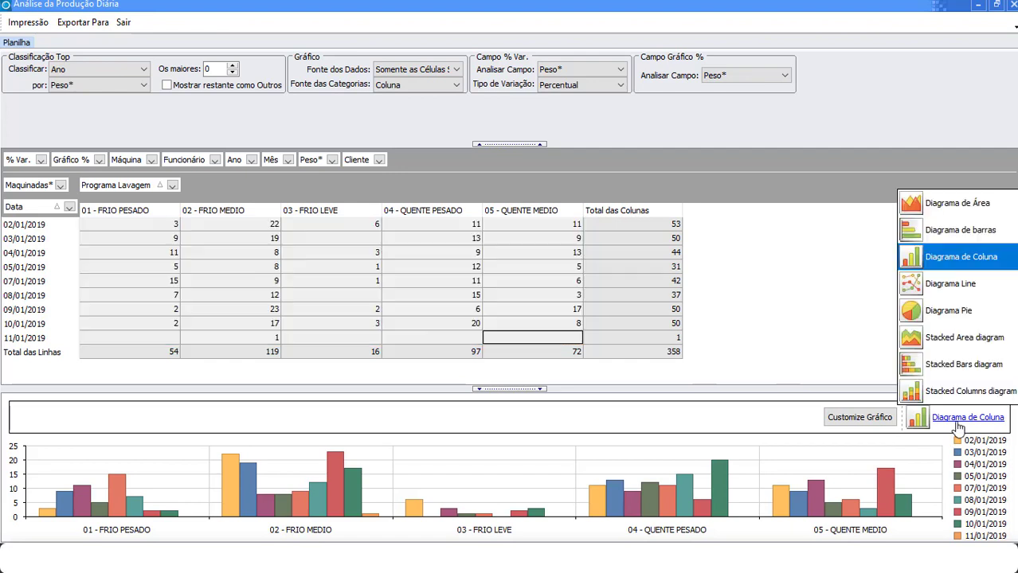
{"action": "left_click", "coordinate": [713, 432]}
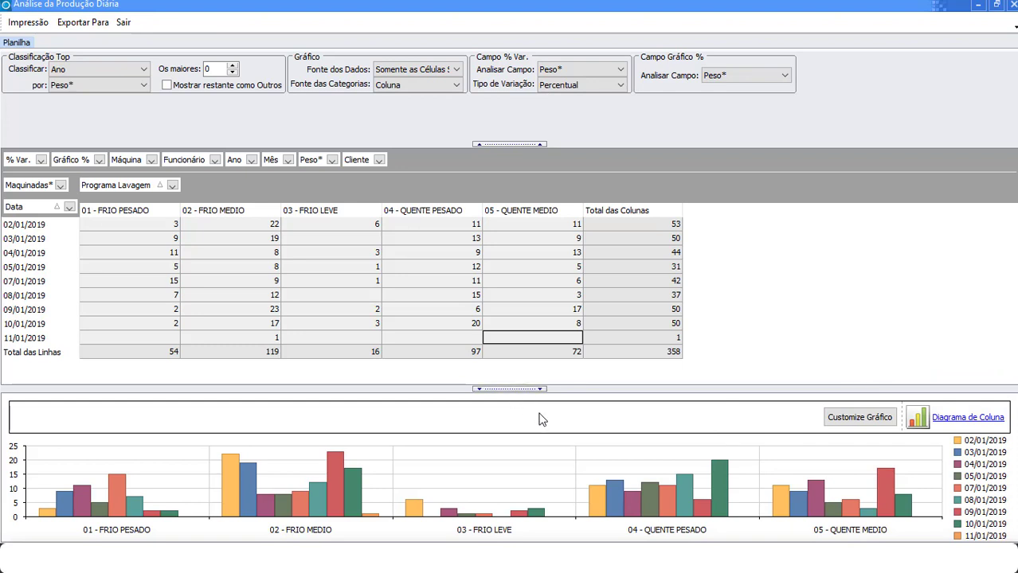
{"action": "left_click", "coordinate": [555, 366]}
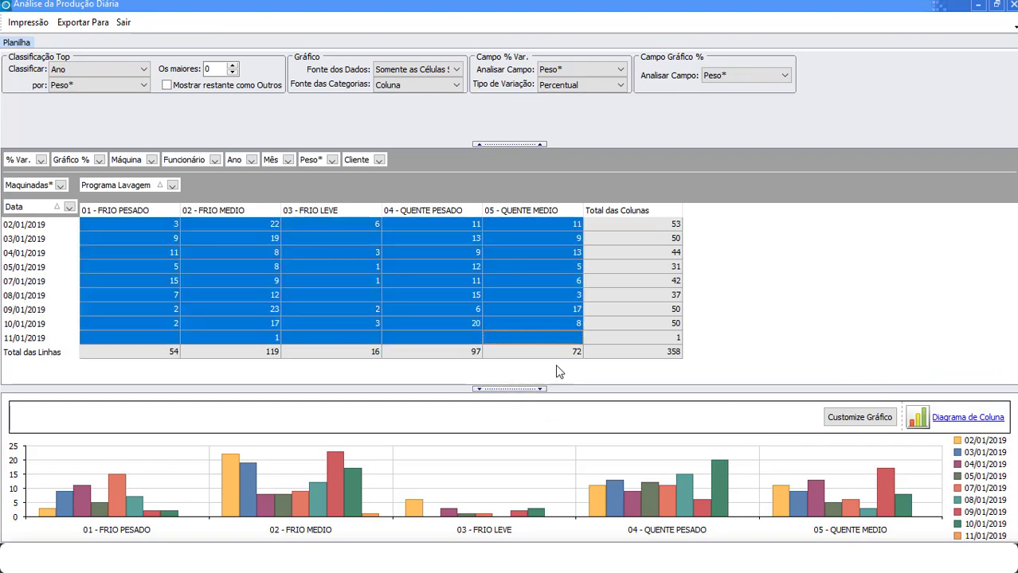
{"action": "left_click", "coordinate": [598, 268]}
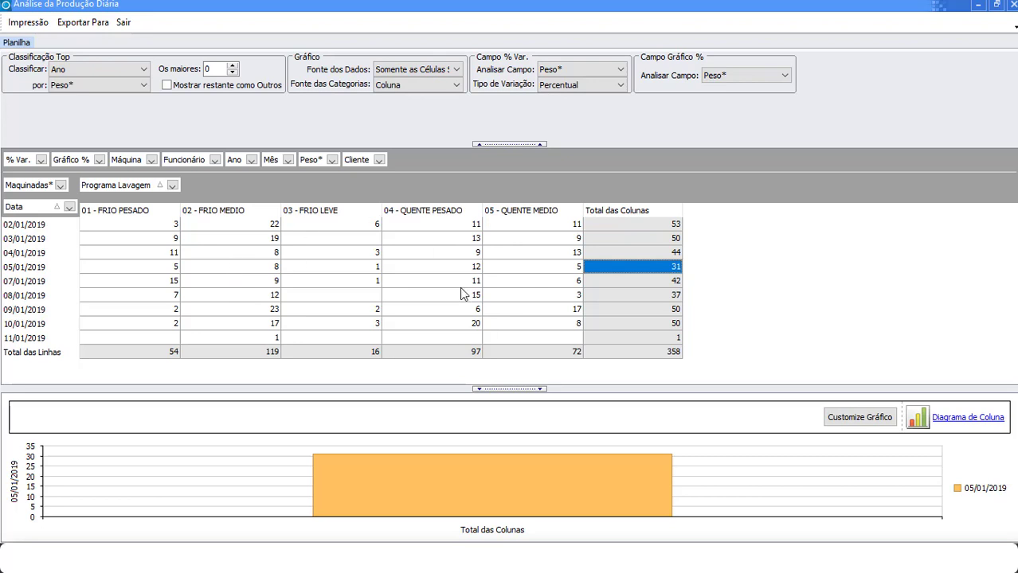
Replace the data field Maquinadas with Peso and the column field Programa Lavagem with Funcionário.
{"action": "left_click_drag", "start_coordinate": [54, 185], "coordinate": [455, 162]}
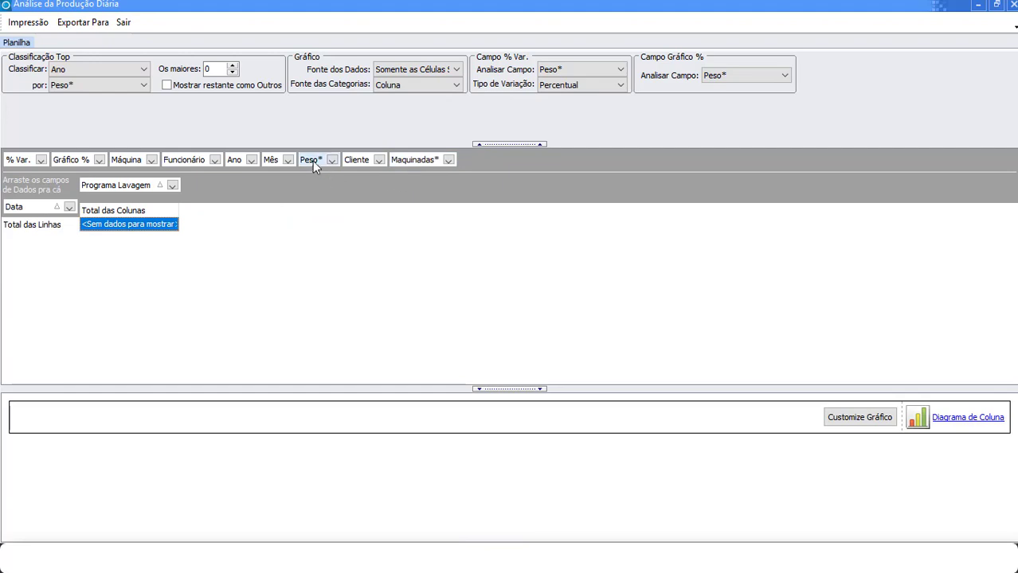
{"action": "left_click_drag", "start_coordinate": [312, 160], "coordinate": [38, 189]}
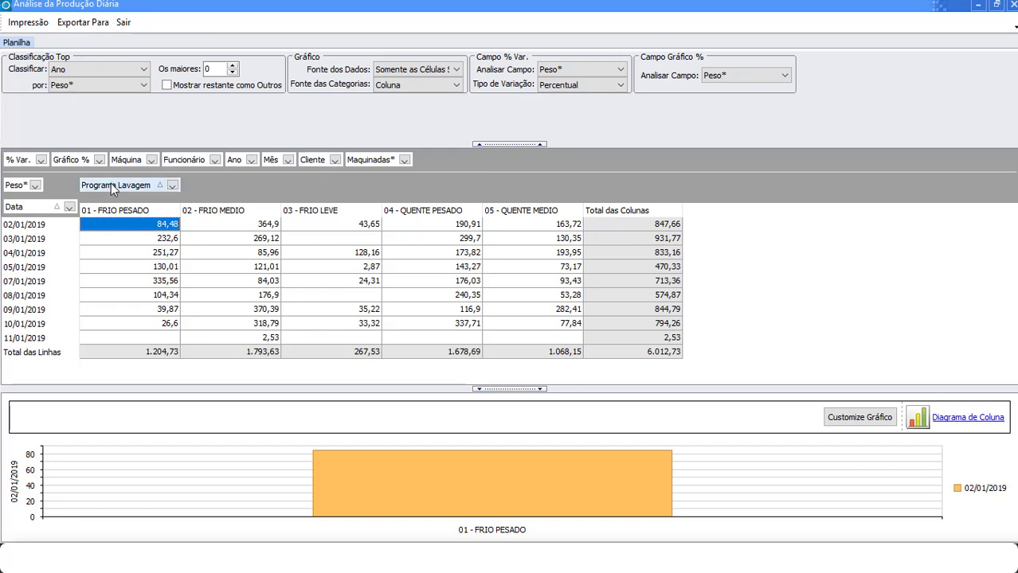
{"action": "left_click_drag", "start_coordinate": [110, 184], "coordinate": [484, 165]}
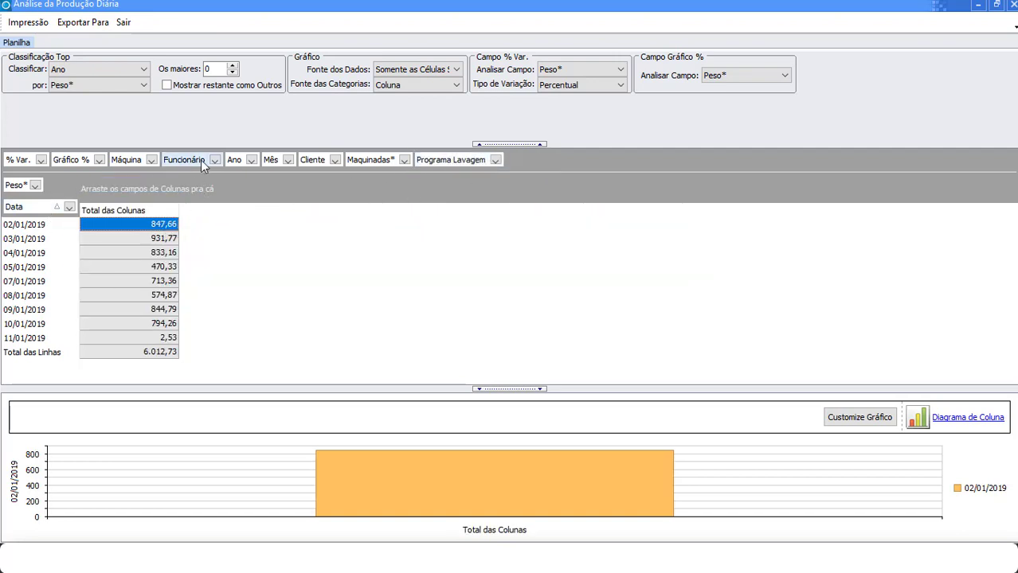
{"action": "left_click_drag", "start_coordinate": [186, 161], "coordinate": [208, 185]}
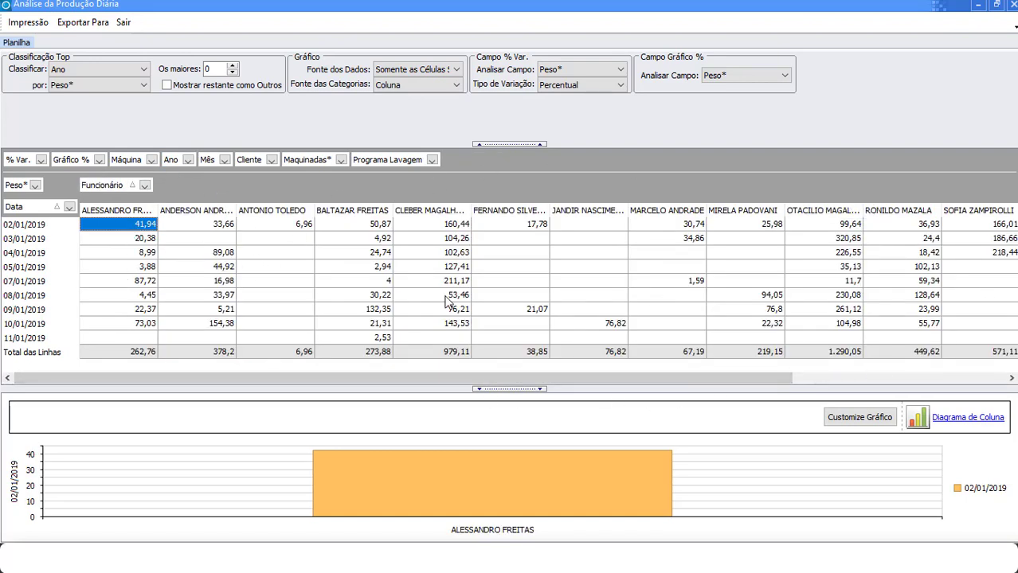
Collapse the chart area and replace the column field Funcionário with Máquina in the Peso analysis.
{"action": "left_click_drag", "start_coordinate": [636, 391], "coordinate": [636, 396]}
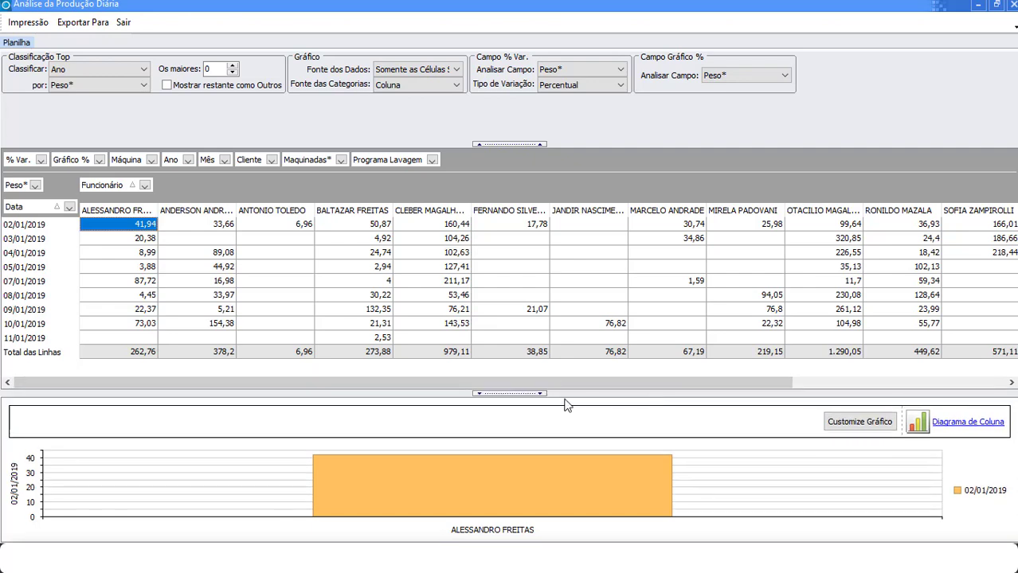
{"action": "left_click", "coordinate": [532, 390]}
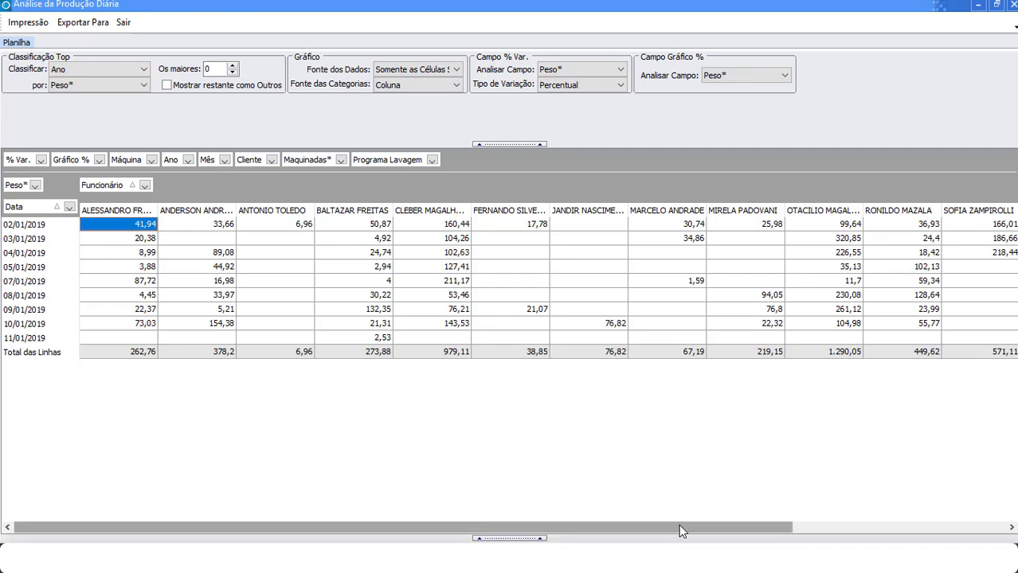
{"action": "left_click_drag", "start_coordinate": [678, 524], "coordinate": [494, 514]}
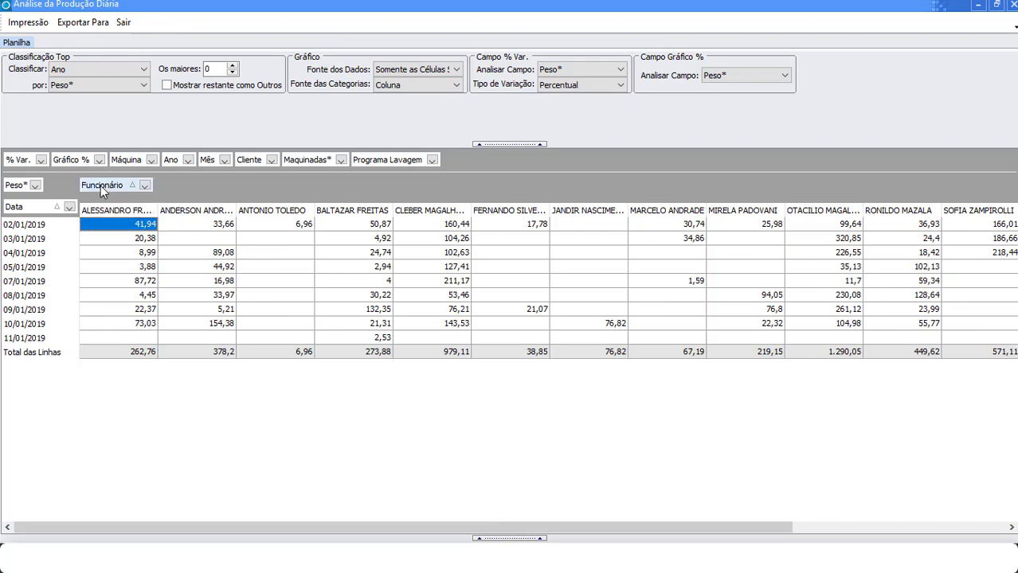
{"action": "left_click_drag", "start_coordinate": [104, 184], "coordinate": [505, 163]}
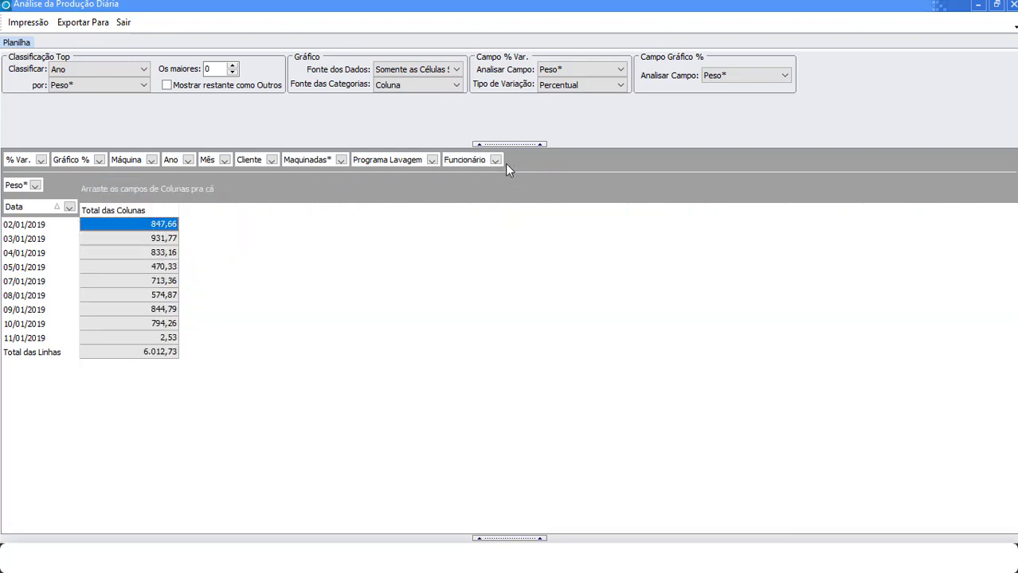
{"action": "left_click_drag", "start_coordinate": [124, 159], "coordinate": [138, 187]}
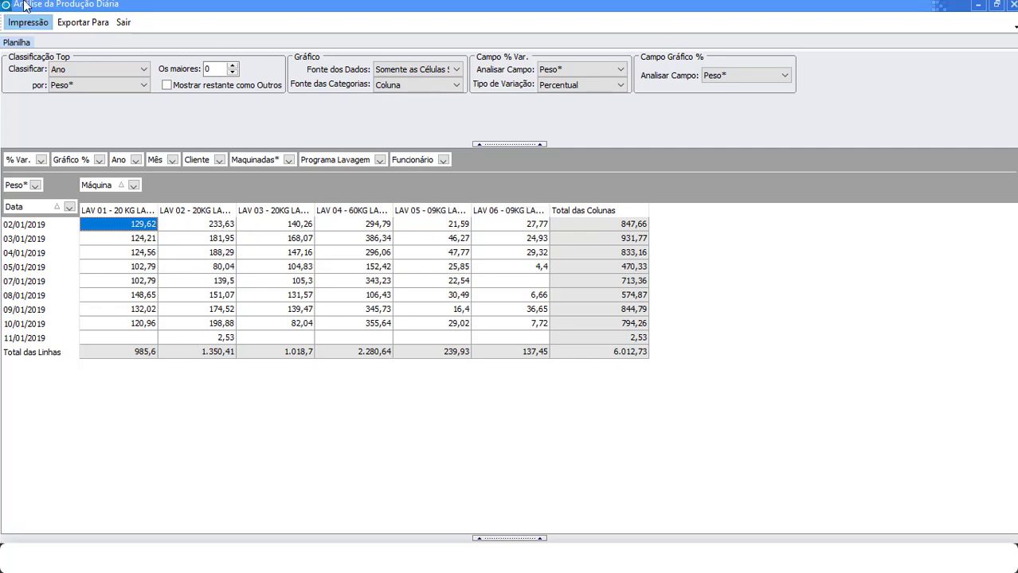
View the available export formats, check the weights of machine LAV 02 for 02/01/2019 and 04/01/2019, and close the production analysis.
{"action": "left_click", "coordinate": [83, 22]}
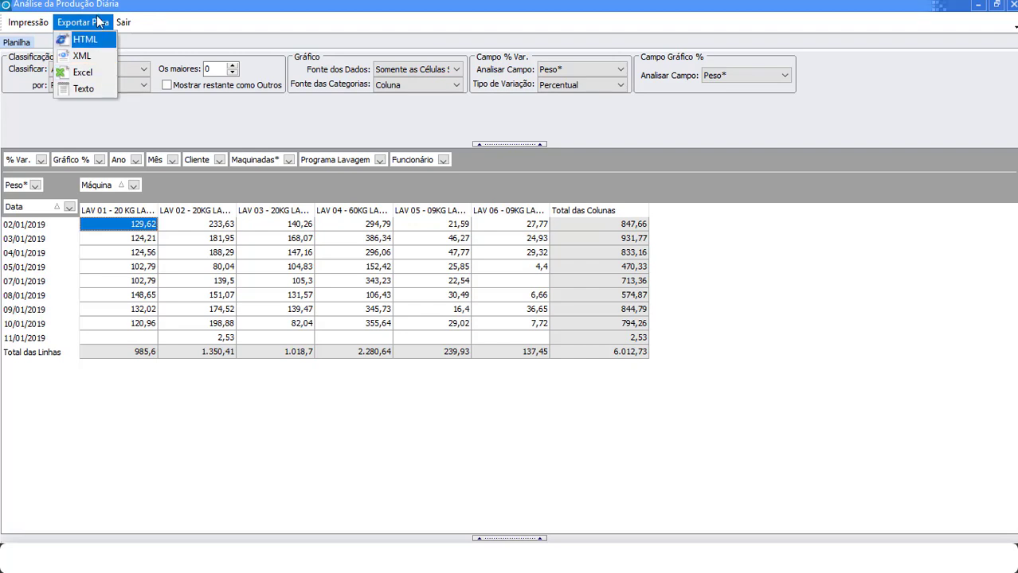
{"action": "left_click", "coordinate": [200, 114]}
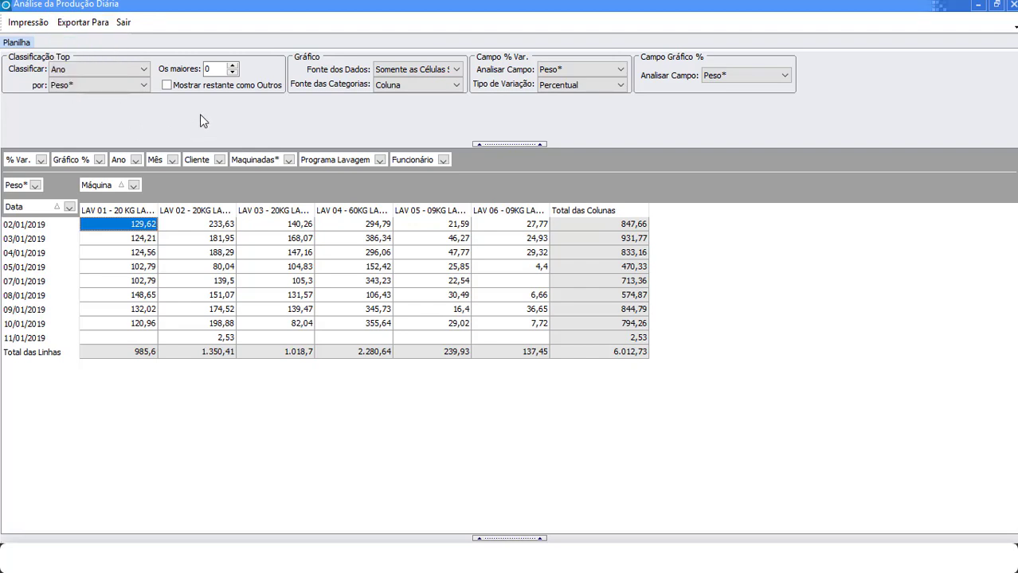
{"action": "left_click", "coordinate": [169, 224]}
{"action": "left_click", "coordinate": [183, 256]}
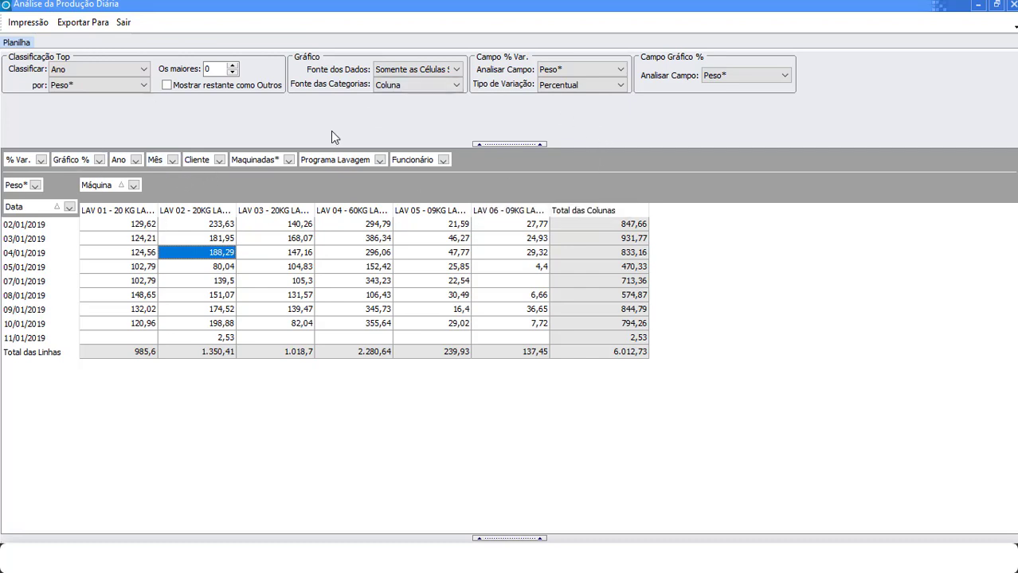
{"action": "left_click", "coordinate": [1013, 4]}
{"action": "left_click", "coordinate": [682, 378]}
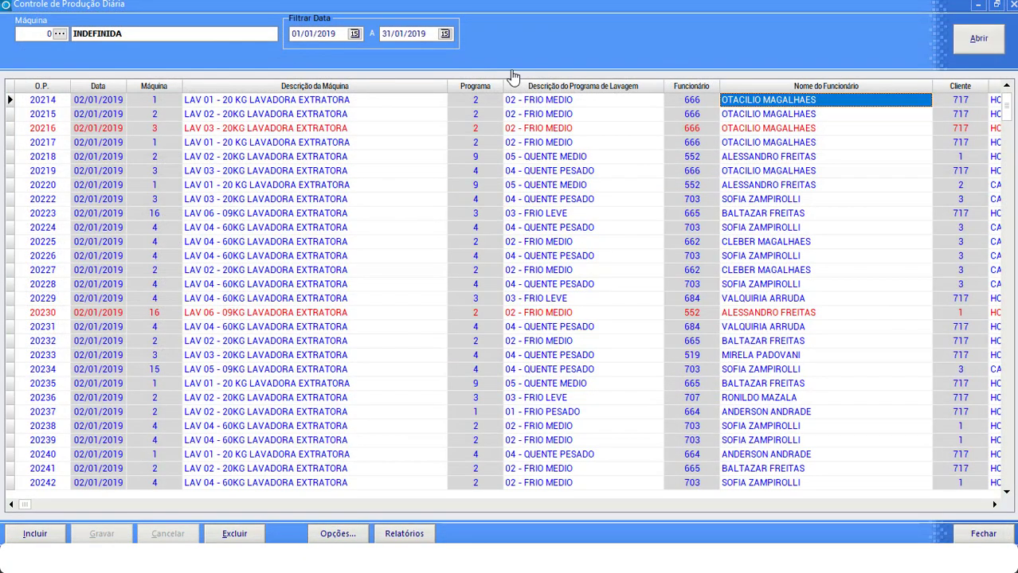
Examine the weights and the start and end times of the first daily production records dated 02/01/2019.
{"action": "left_click", "coordinate": [940, 114]}
{"action": "key", "text": "Right"}
{"action": "key", "text": "Right"}
{"action": "key", "text": "Right"}
{"action": "key", "text": "Right"}
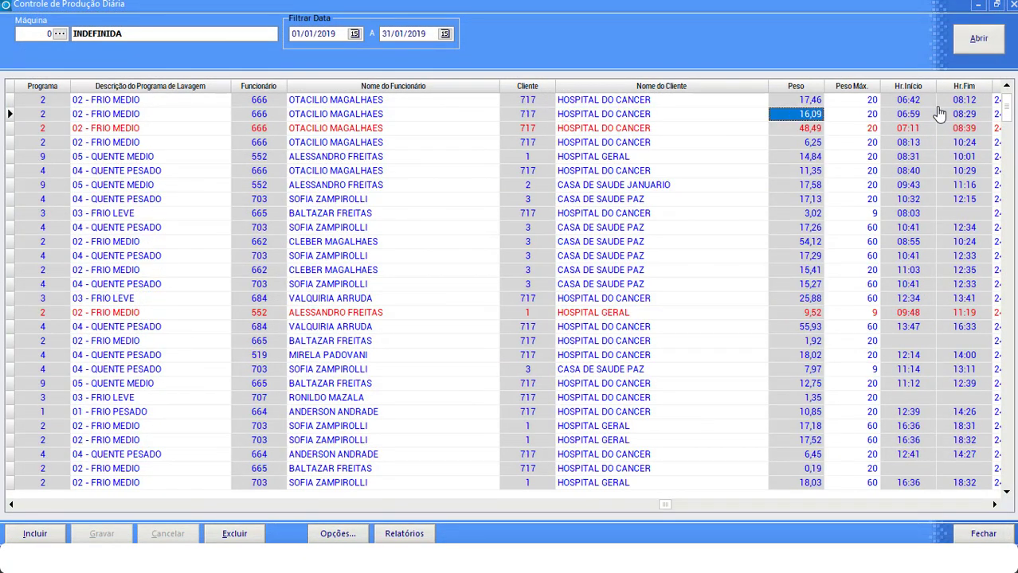
{"action": "key", "text": "Down"}
{"action": "key", "text": "Down"}
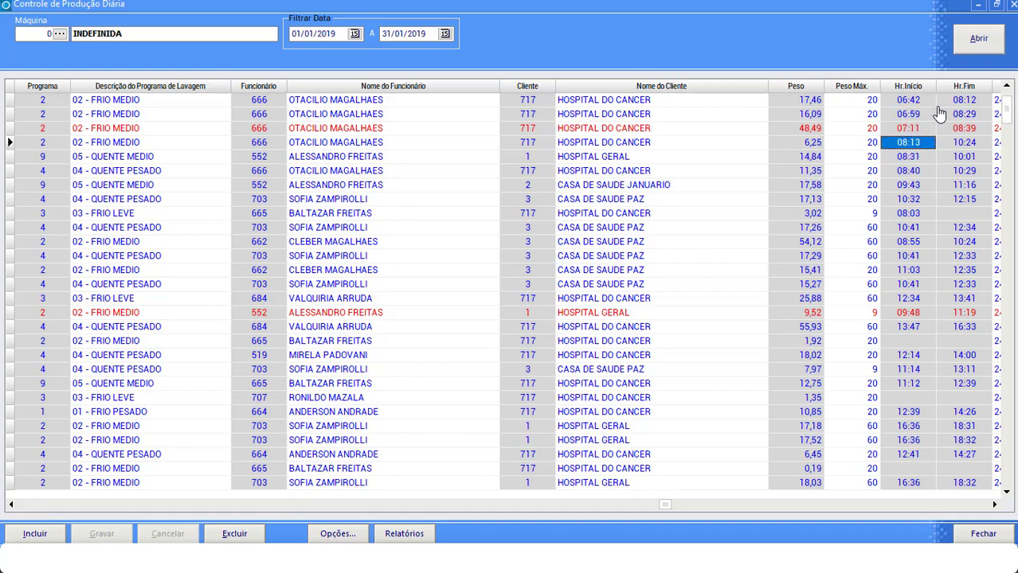
{"action": "key", "text": "Up"}
{"action": "key", "text": "Right"}
{"action": "key", "text": "Up"}
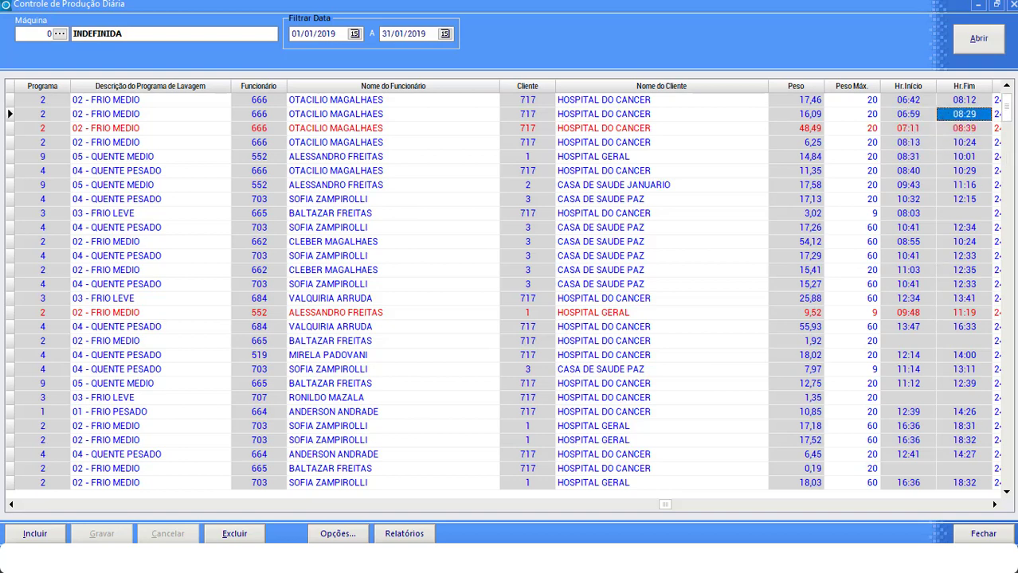
Close the daily production control and open Registro dos Processos de Produção.
{"action": "left_click", "coordinate": [987, 536]}
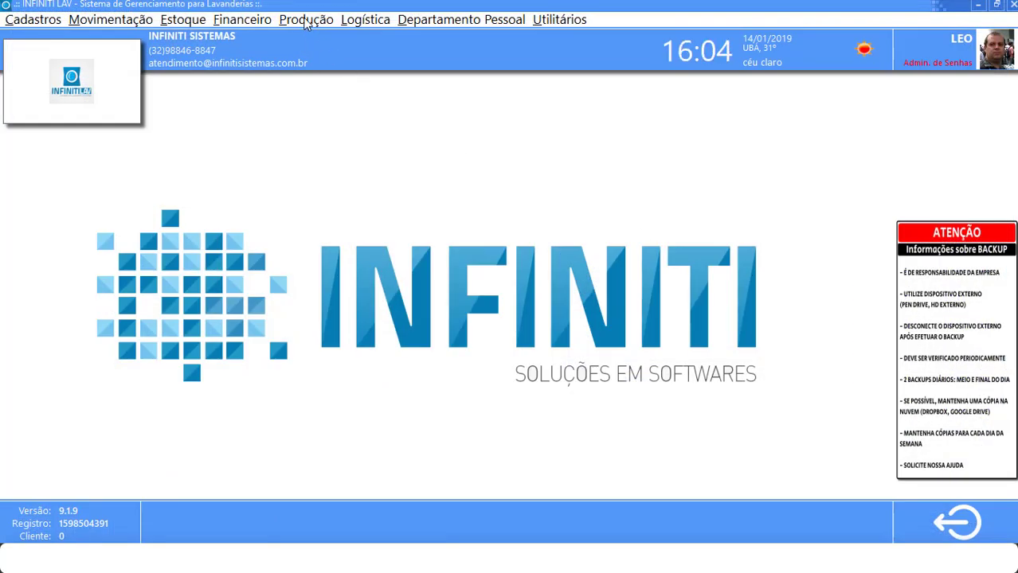
{"action": "left_click", "coordinate": [306, 21]}
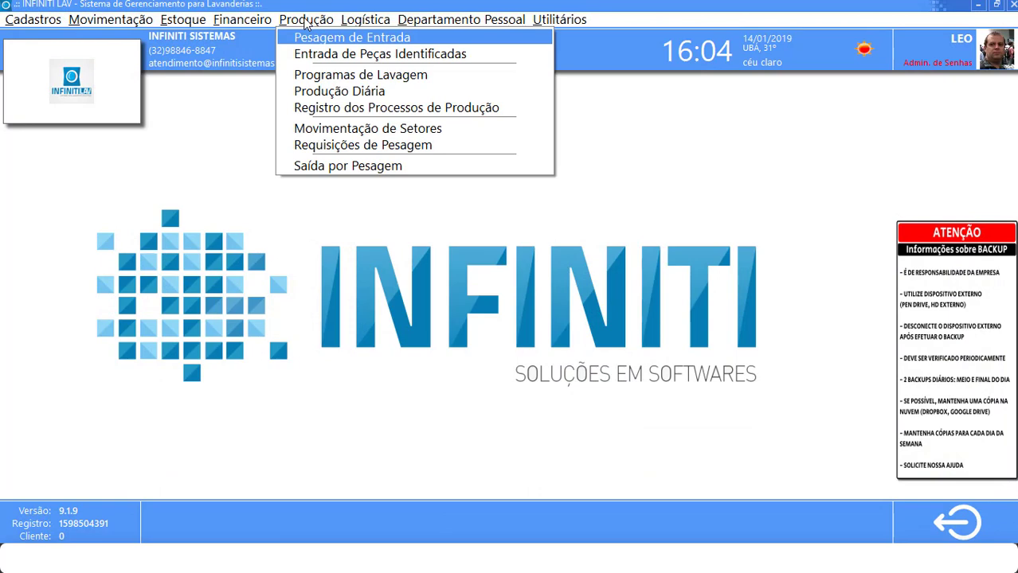
{"action": "left_click", "coordinate": [385, 108]}
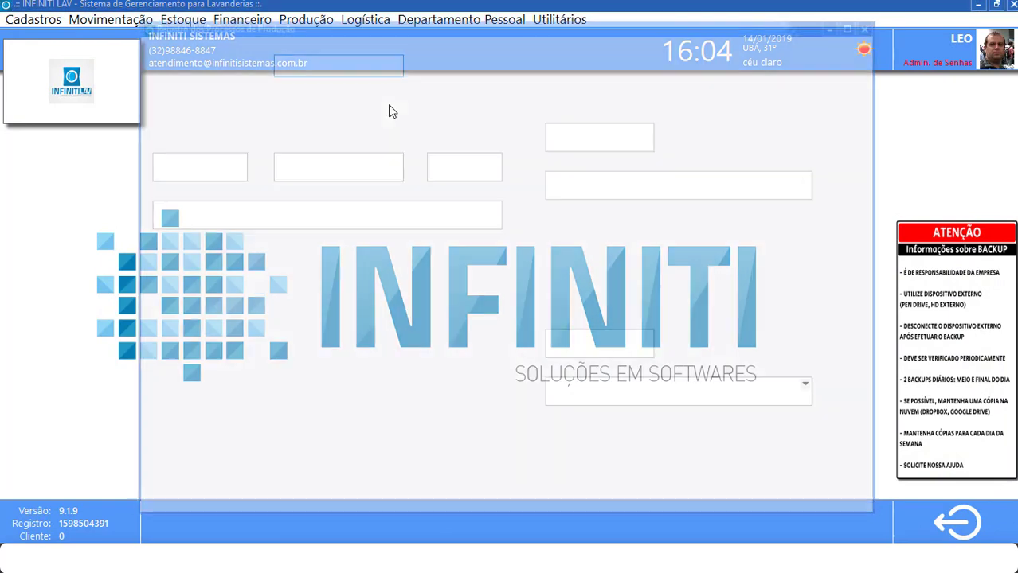